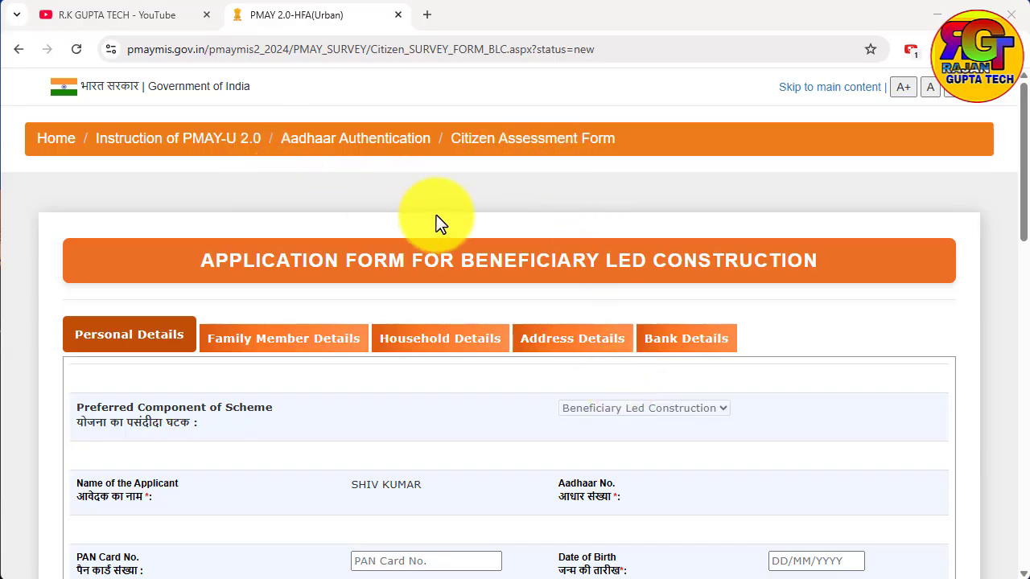
Step: Switch over to the YouTube channel page tab
scroll(424, 293, down, 3)
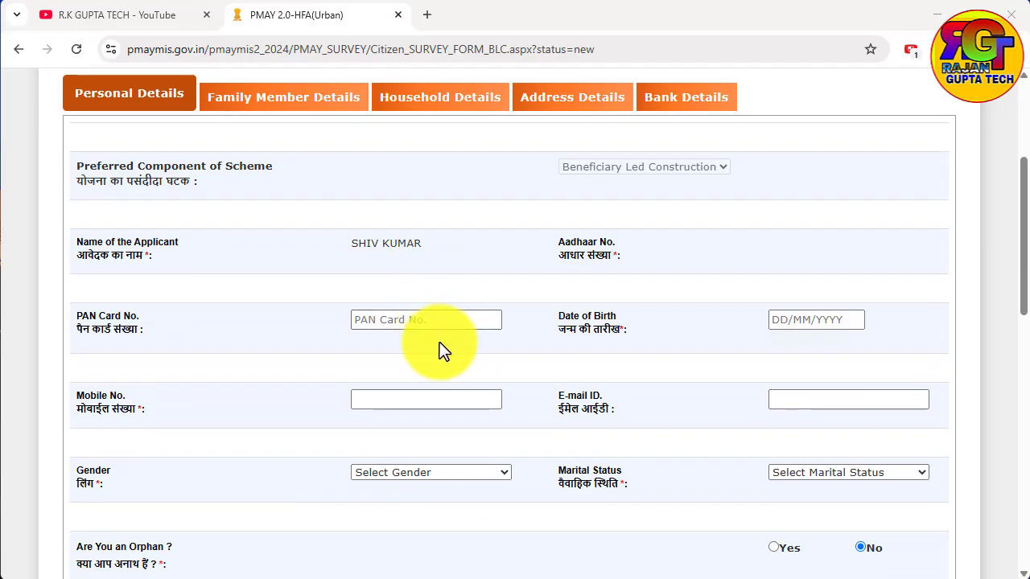
scroll(439, 350, up, 2)
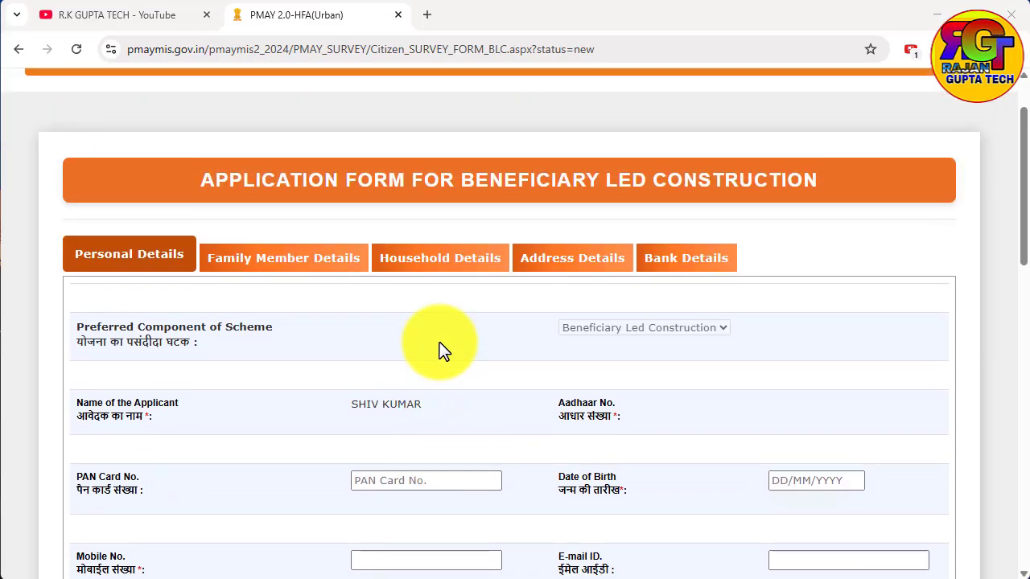
scroll(441, 358, up, 1)
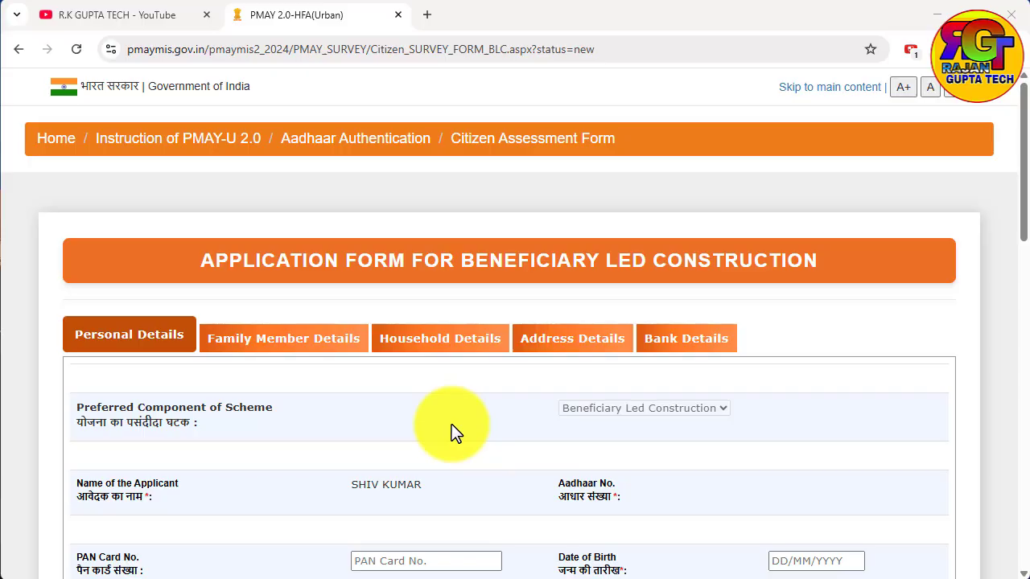
click(148, 20)
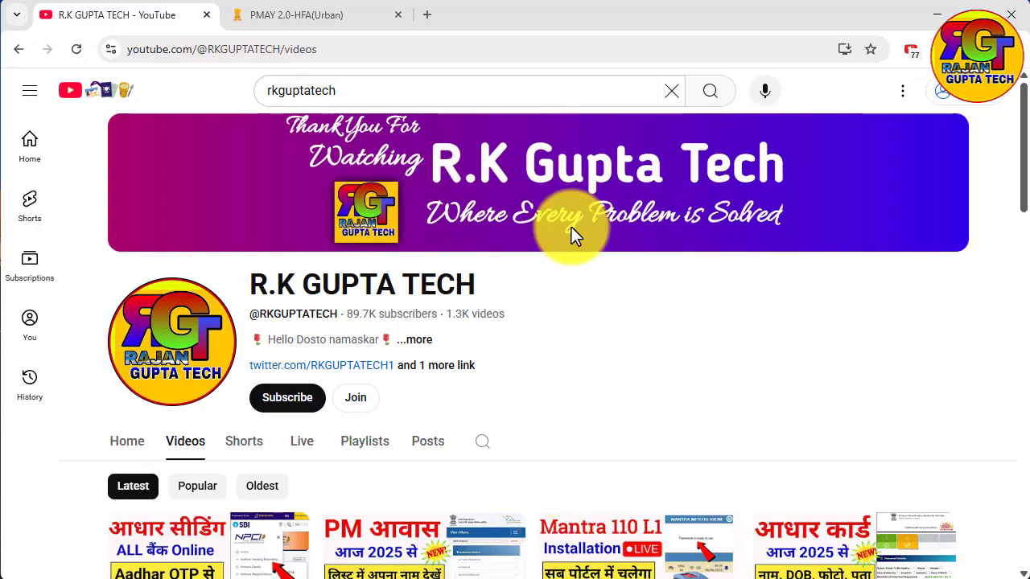
Step: Replace the PMAY form tab with Google results for 'pm awas yojana 2.0' from search history
click(419, 13)
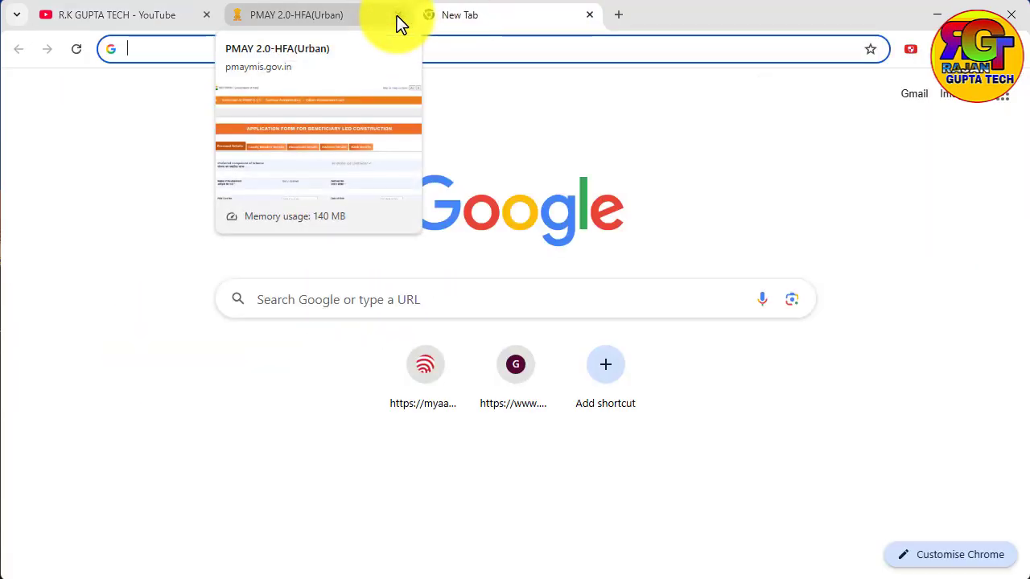
click(396, 16)
click(264, 45)
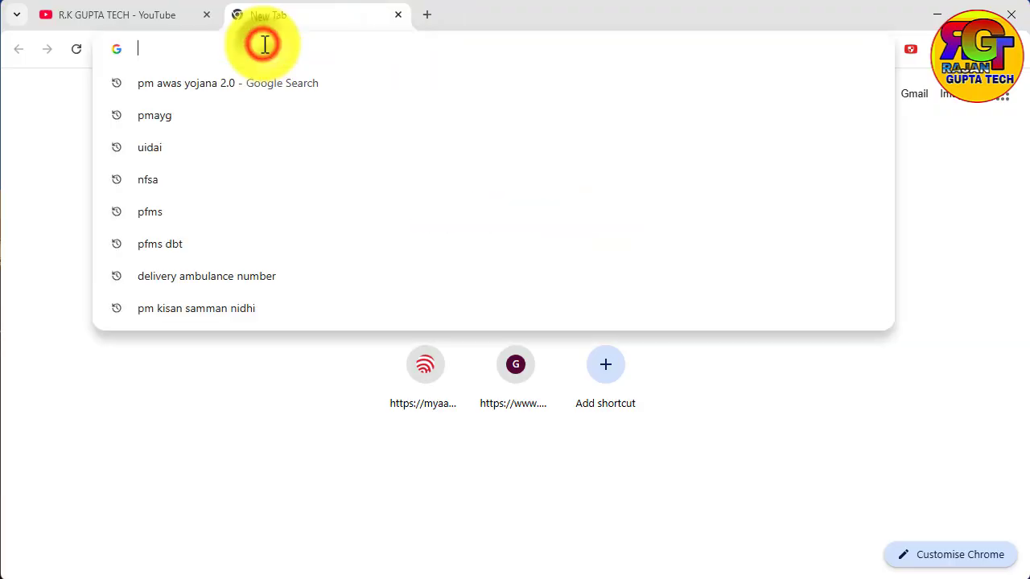
click(194, 85)
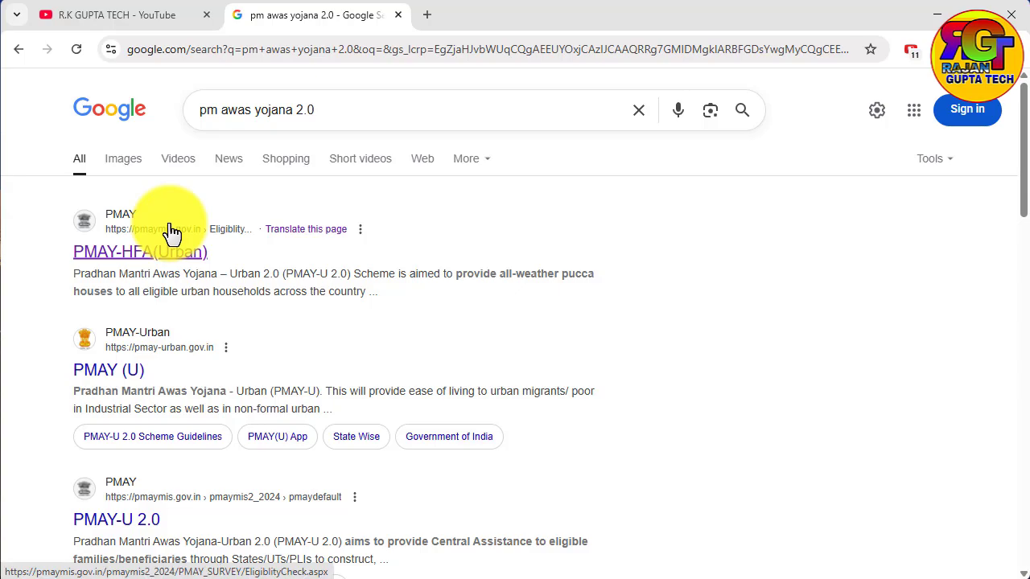
Step: Open the PMAY-HFA(Urban) result, read the eligibility instructions, and proceed to the Documents page
click(145, 250)
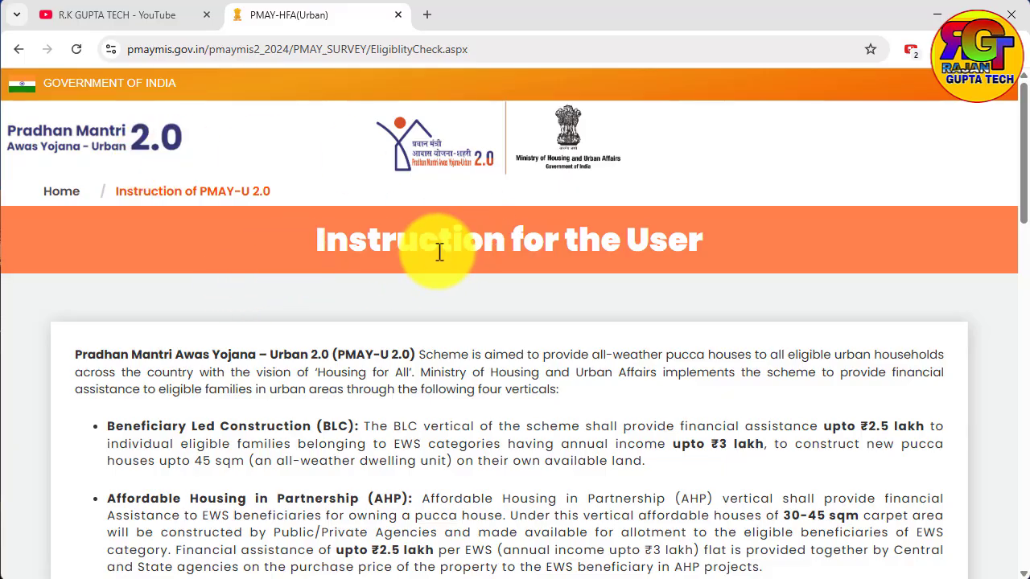
scroll(439, 252, down, 8)
scroll(439, 252, down, 1)
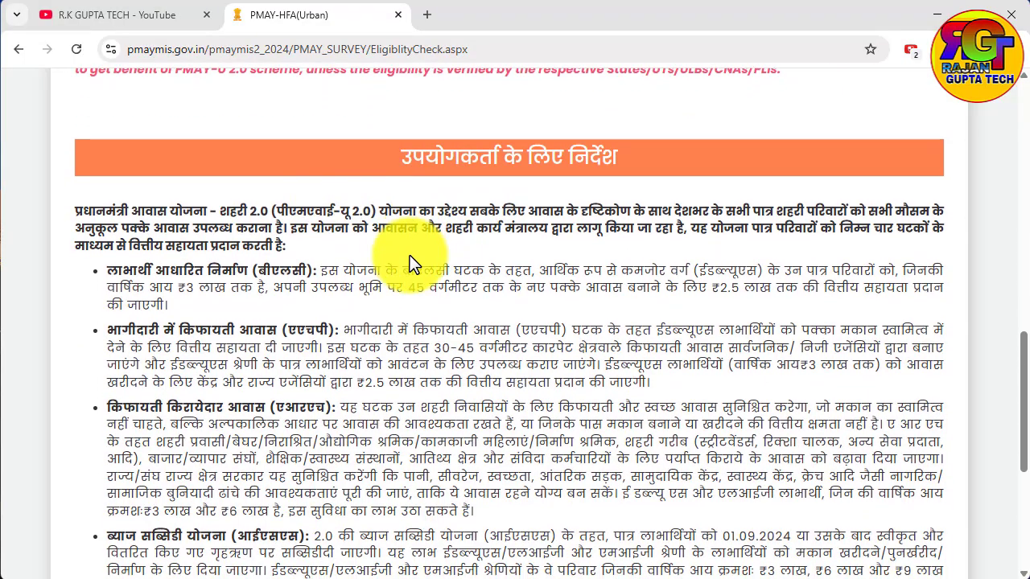
scroll(408, 265, down, 2)
scroll(408, 280, up, 2)
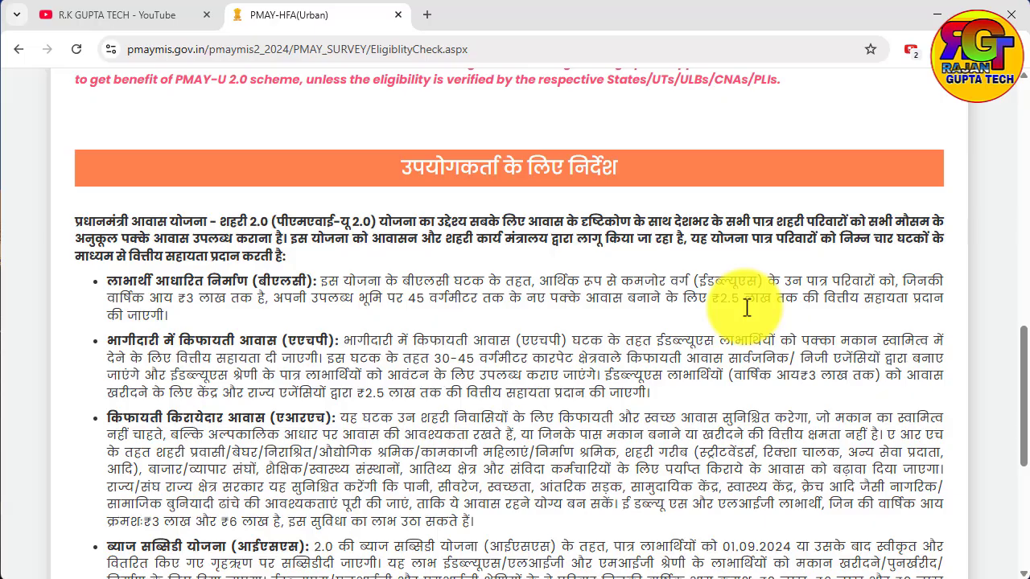
scroll(738, 307, down, 1)
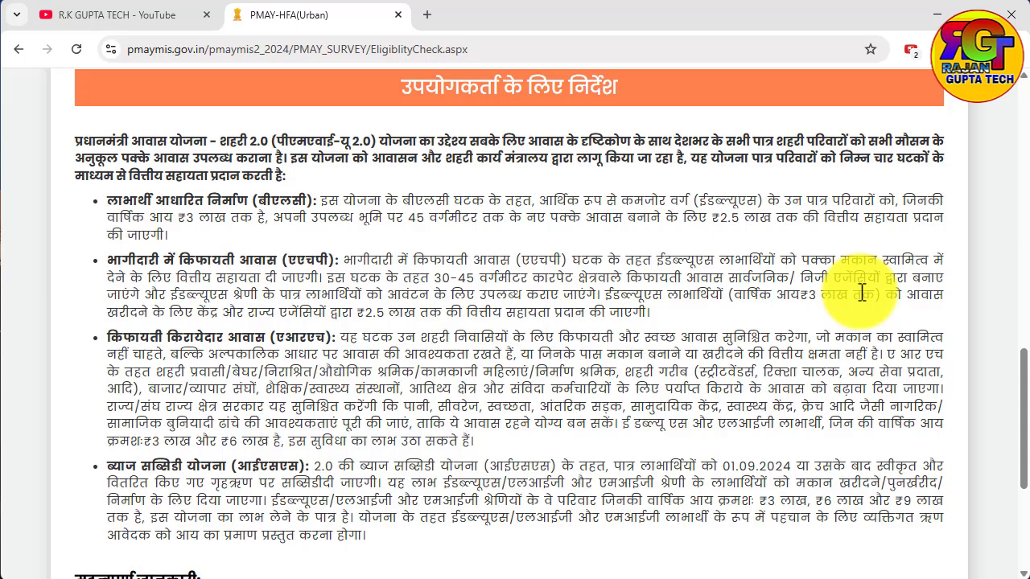
scroll(862, 294, down, 2)
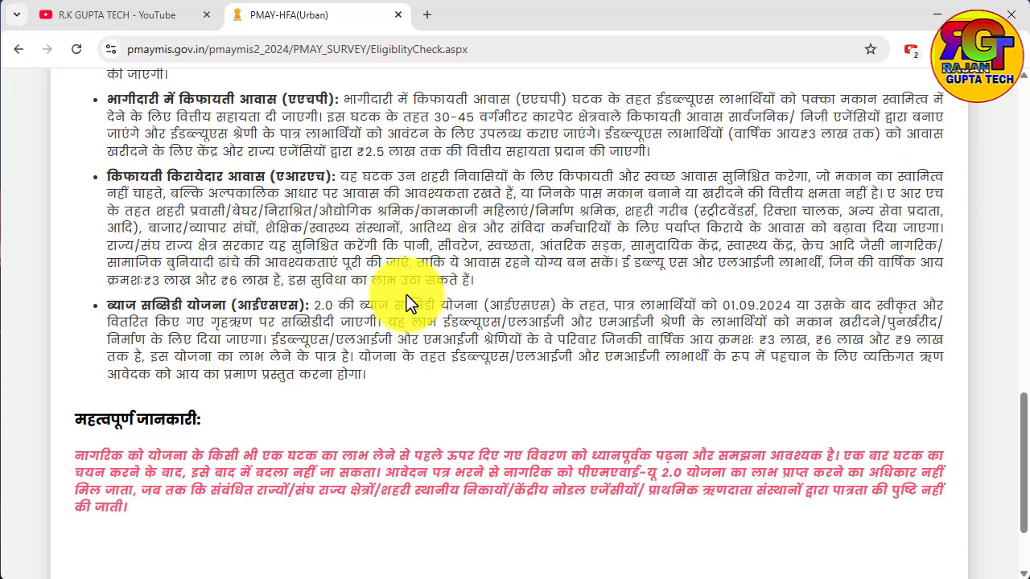
scroll(402, 299, down, 1)
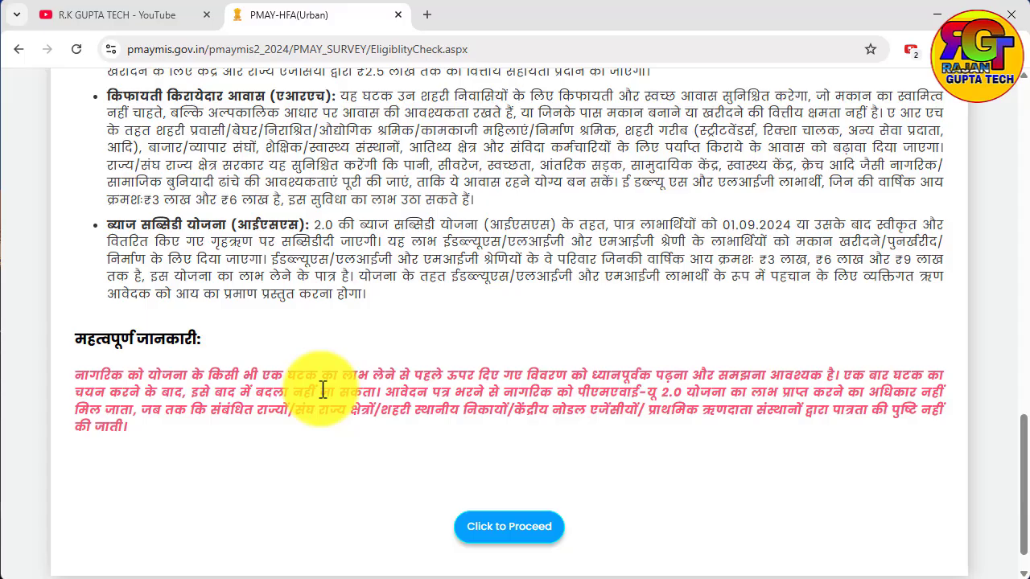
scroll(395, 402, down, 1)
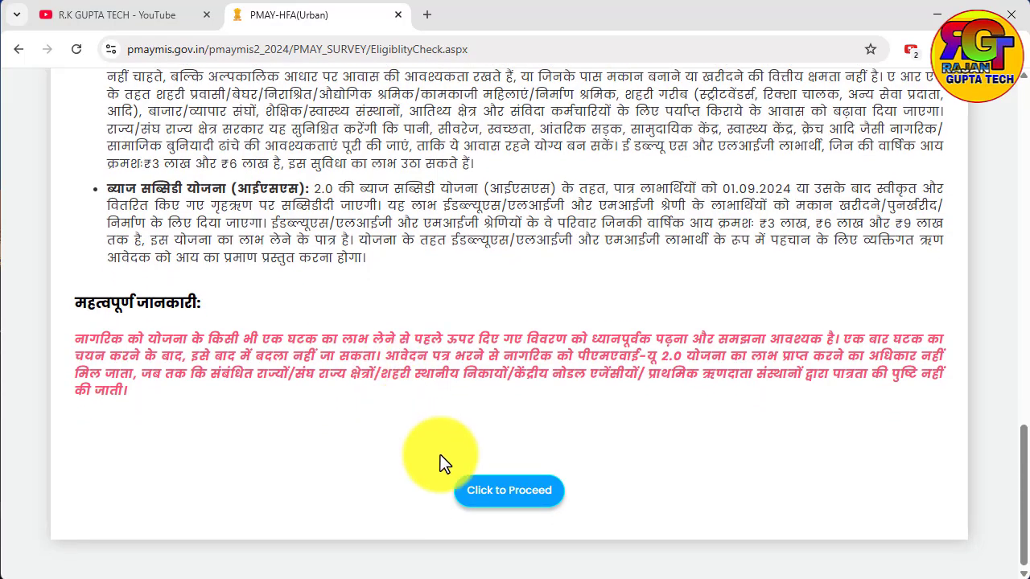
click(514, 496)
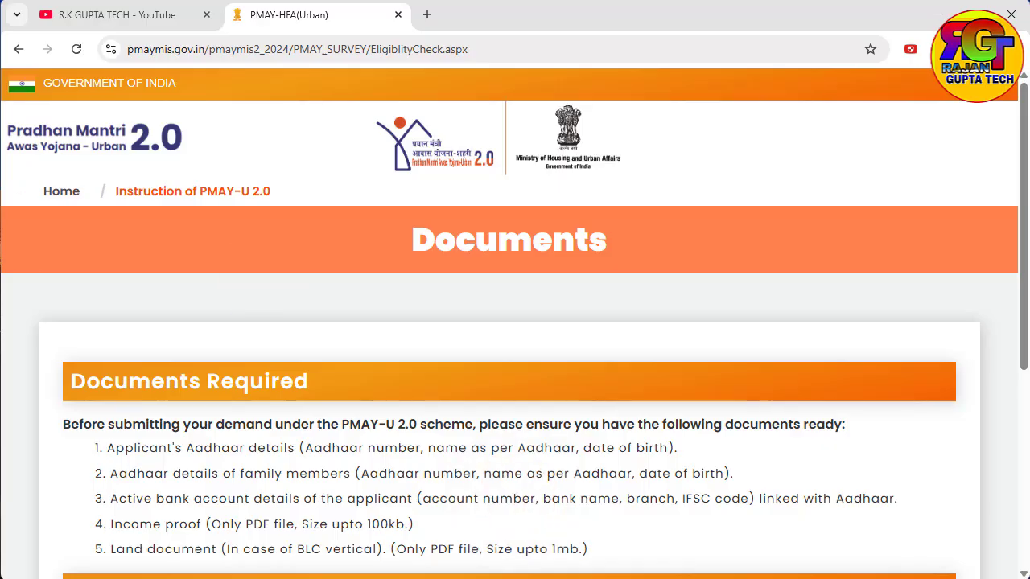
Step: Scroll down to review the five required documents, including the Hindi list
scroll(498, 376, down, 4)
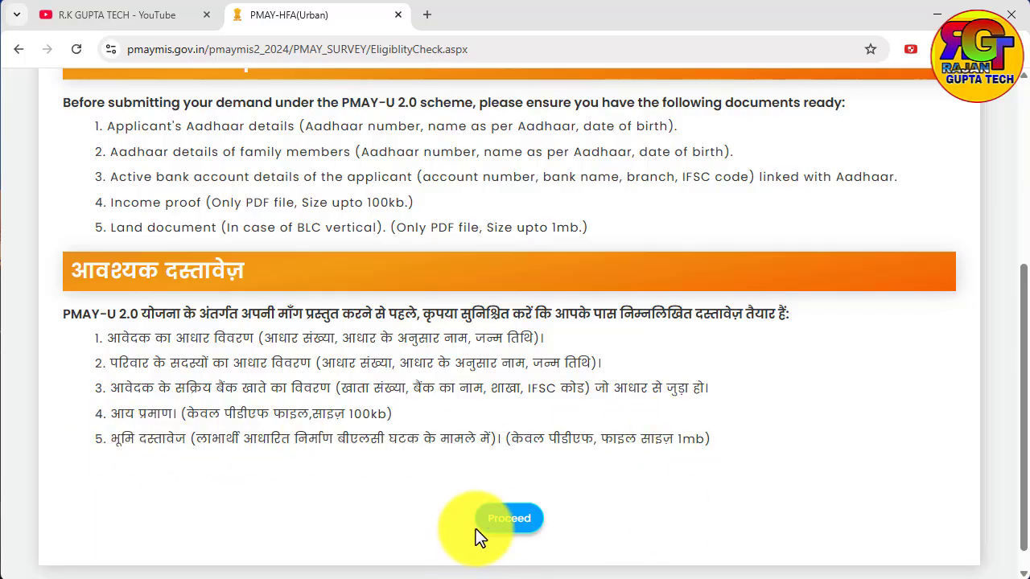
Step: On the eligibility form, select Uttar Pradesh as the state and enter ₹80000 household annual income
click(504, 522)
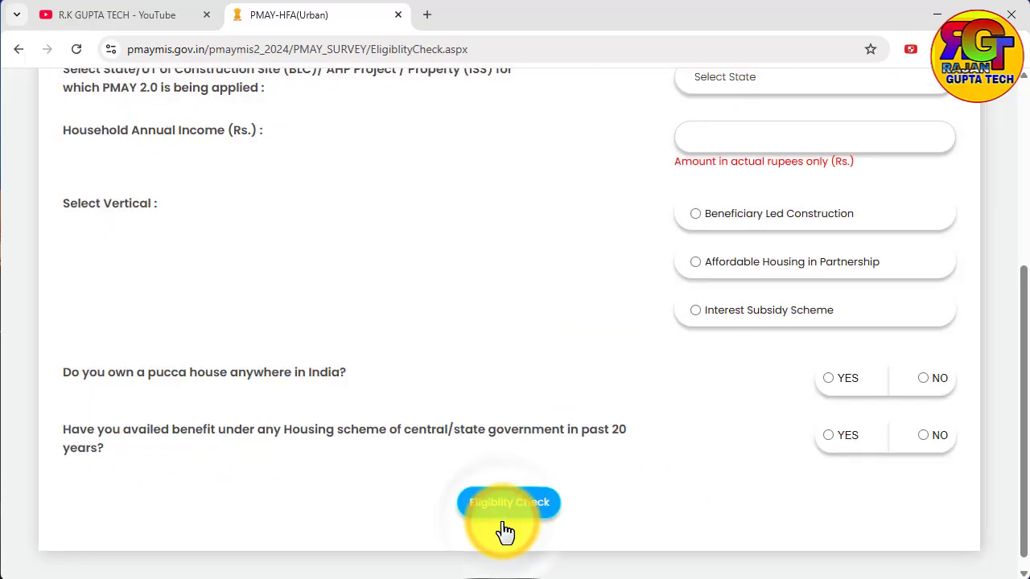
scroll(502, 523, up, 4)
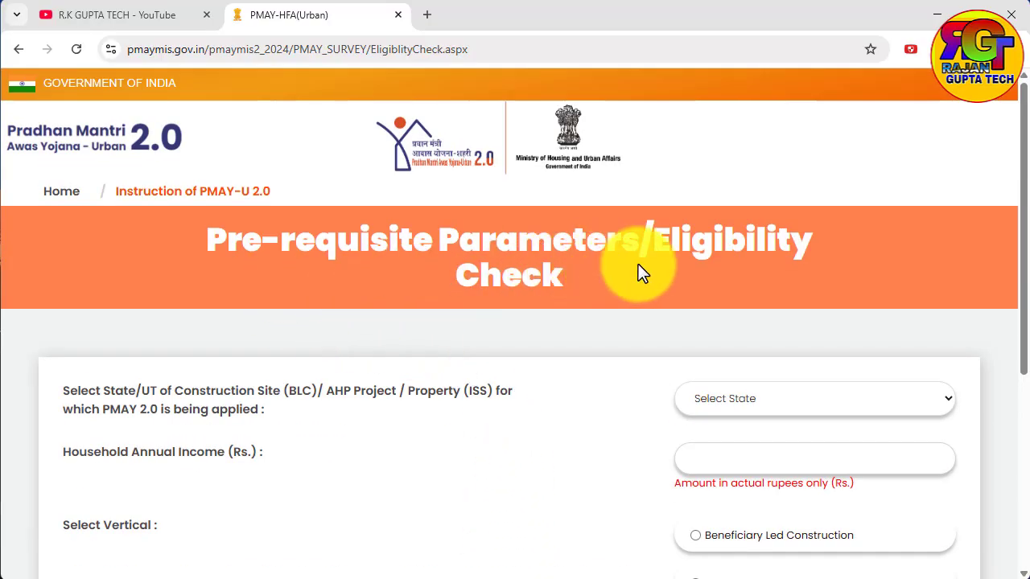
scroll(353, 442, down, 1)
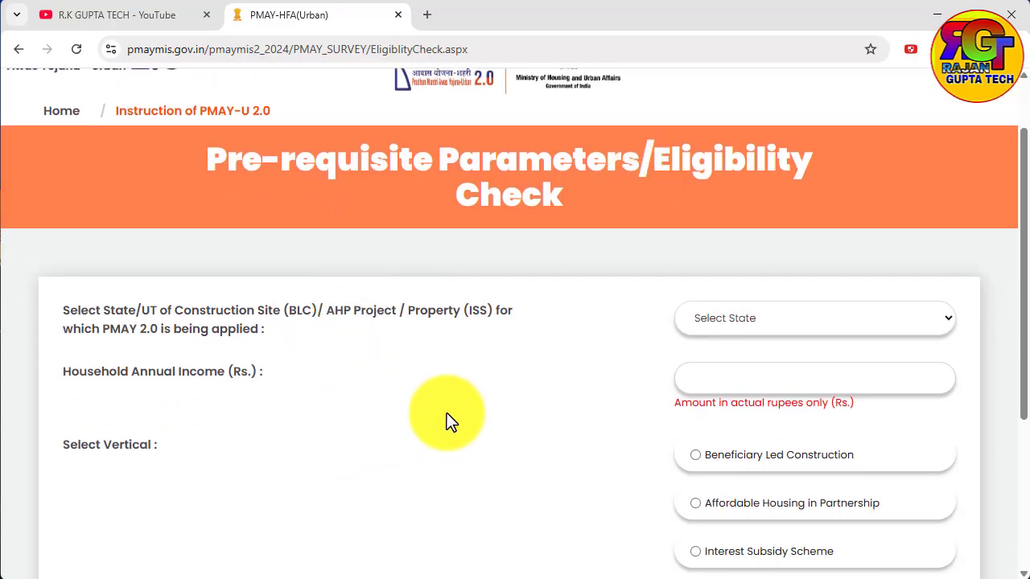
click(890, 322)
scroll(760, 358, down, 5)
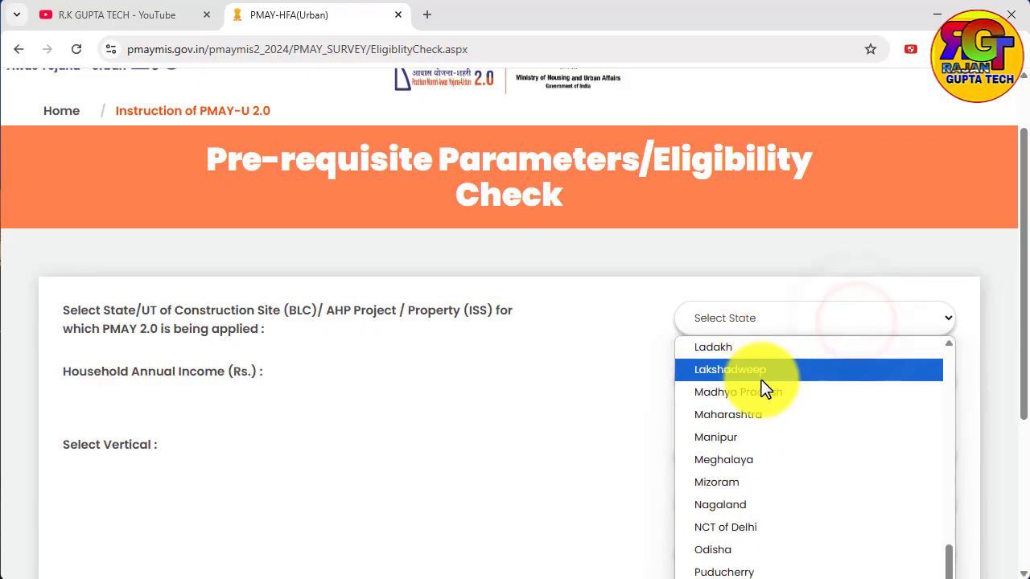
click(804, 578)
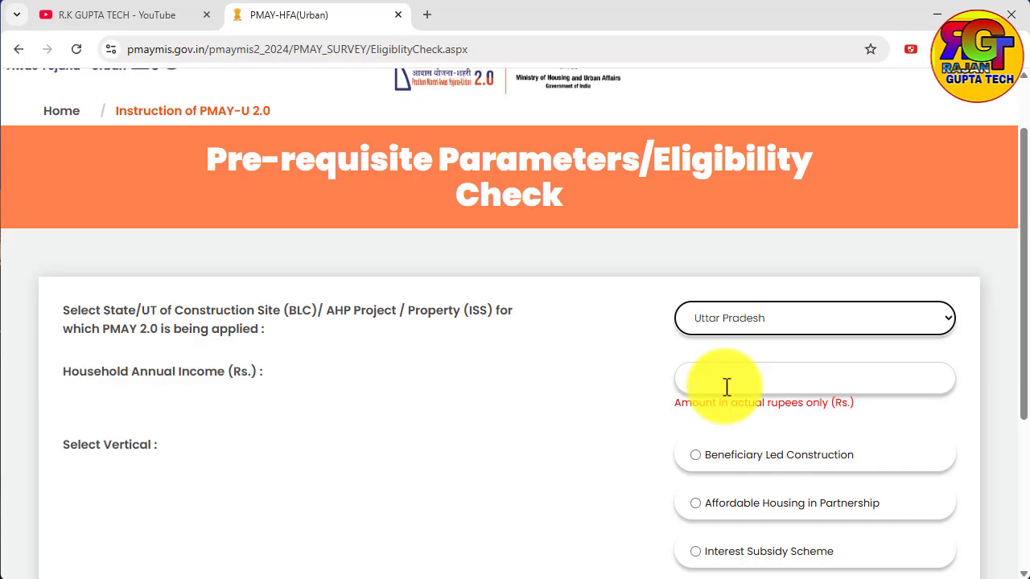
click(727, 386)
click(765, 408)
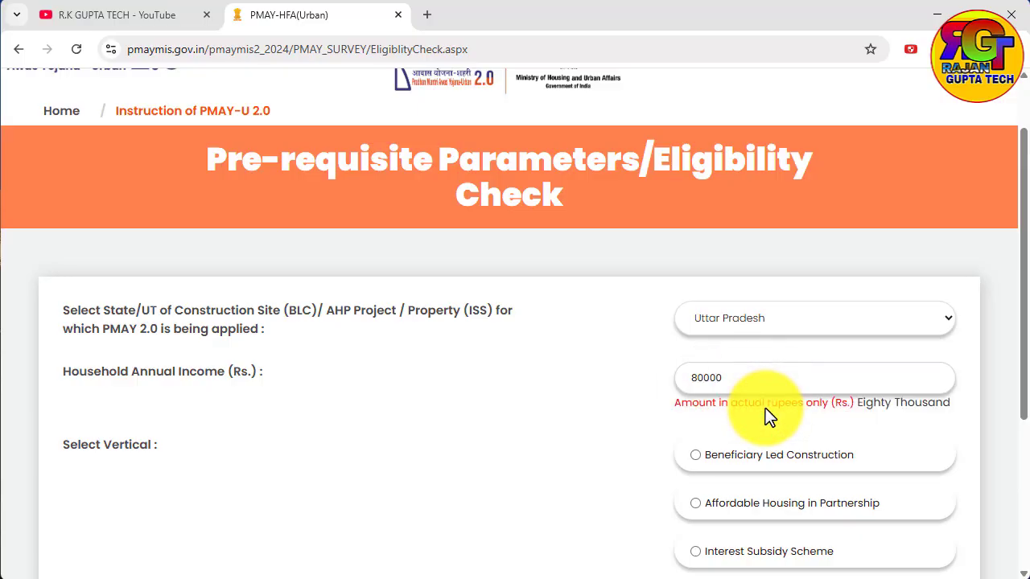
scroll(765, 408, down, 1)
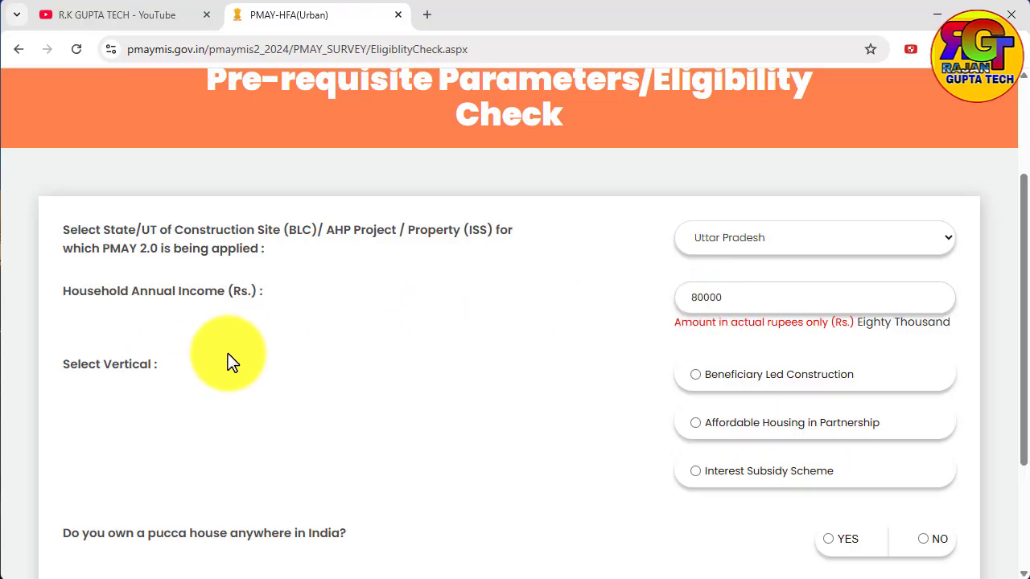
scroll(257, 368, down, 1)
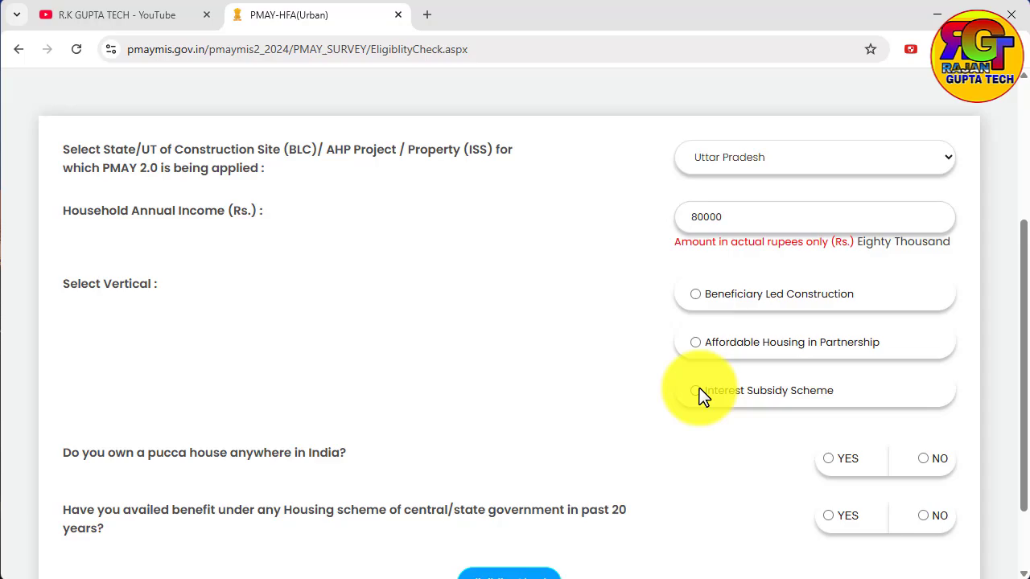
Step: Choose Beneficiary Led Construction, answer No to both housing questions, and run the eligibility check
click(695, 295)
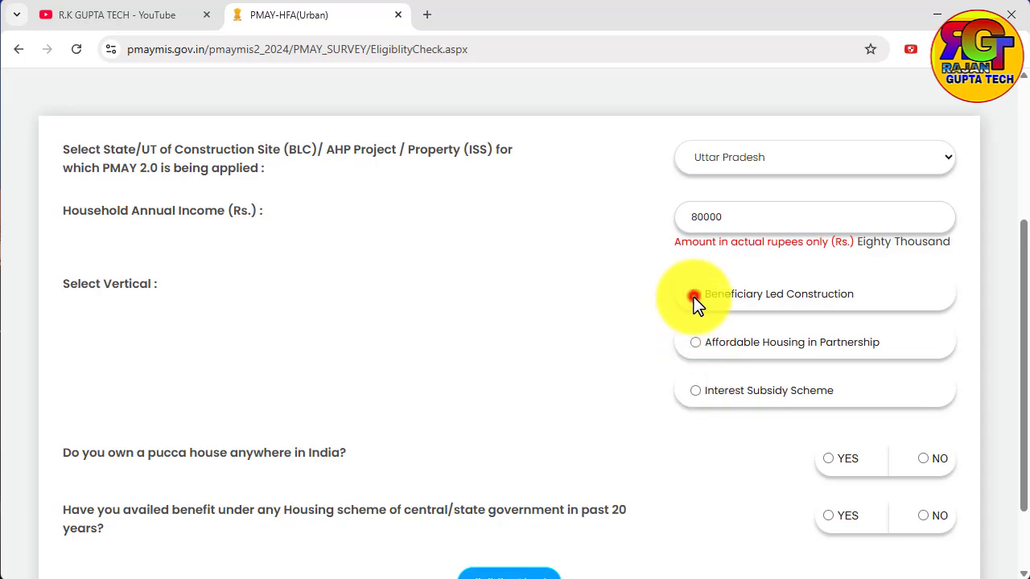
scroll(695, 353, down, 1)
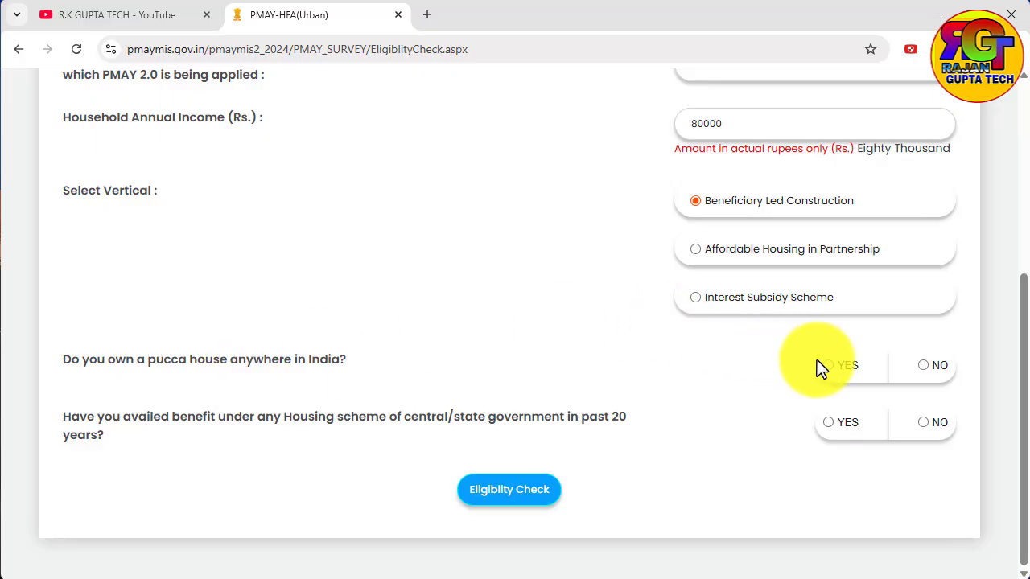
click(923, 364)
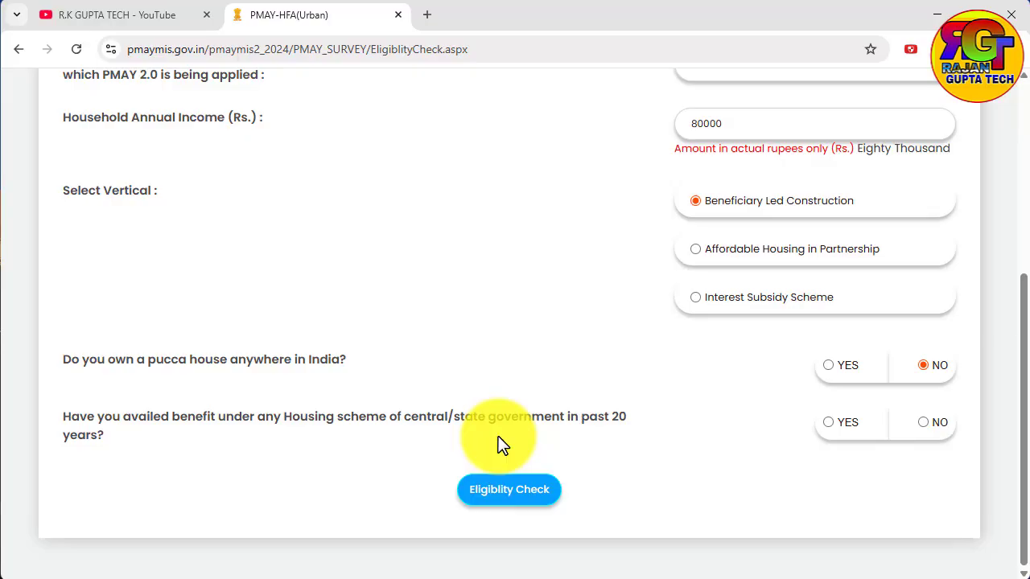
click(924, 422)
click(511, 489)
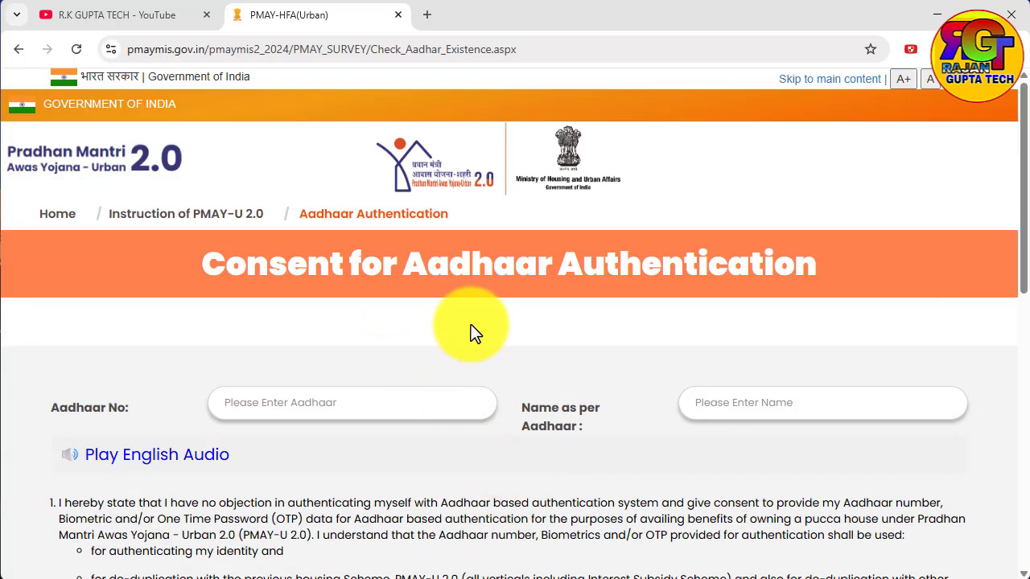
Step: Enter the Aadhaar OTP and submit it to open the BLC application form
scroll(275, 322, down, 2)
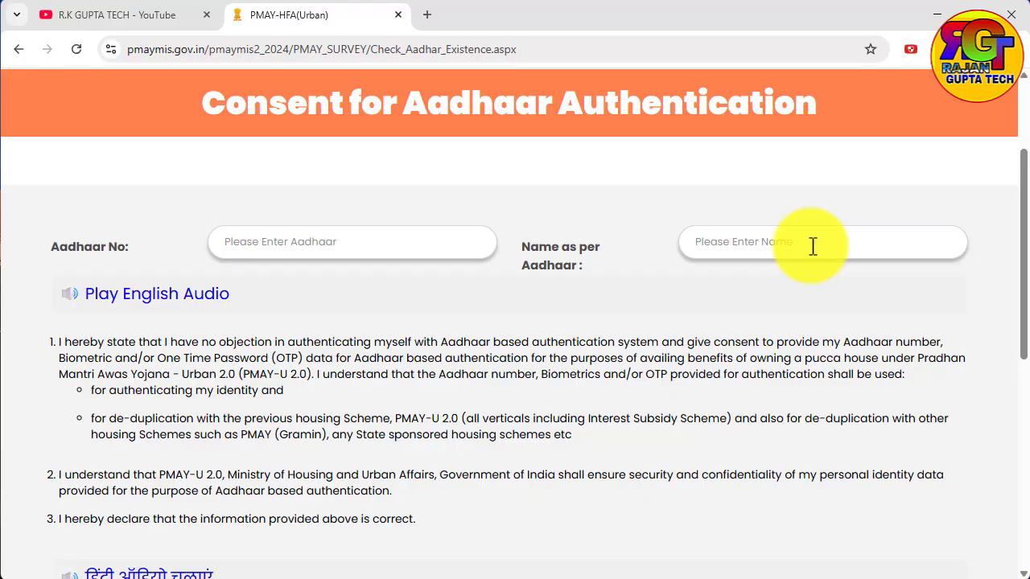
scroll(660, 367, down, 6)
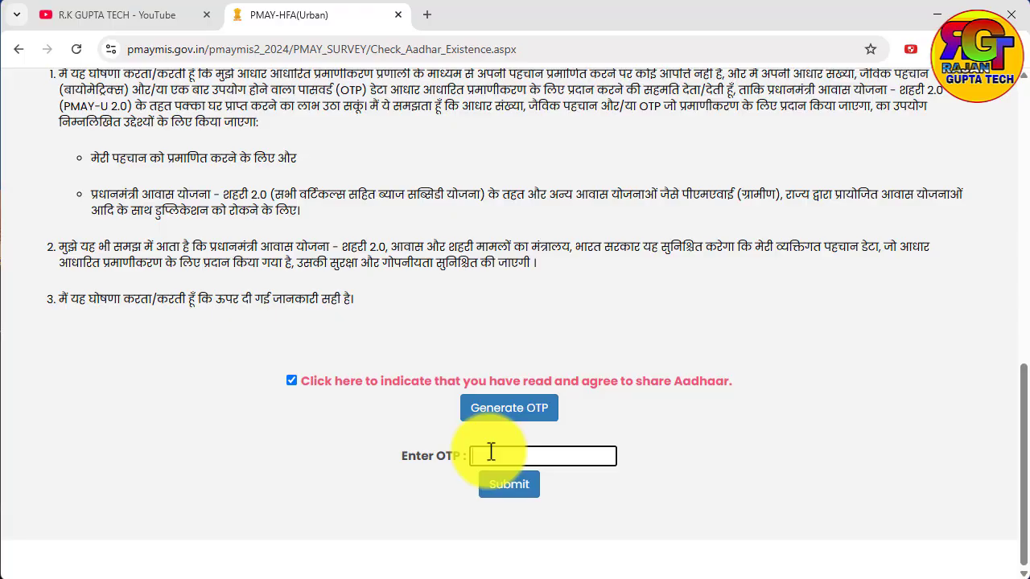
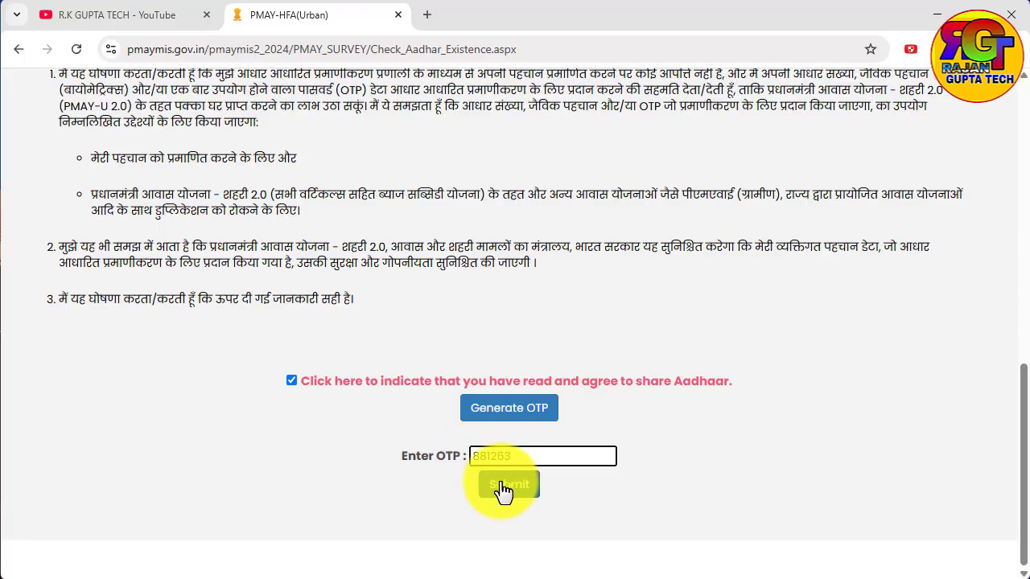
click(502, 486)
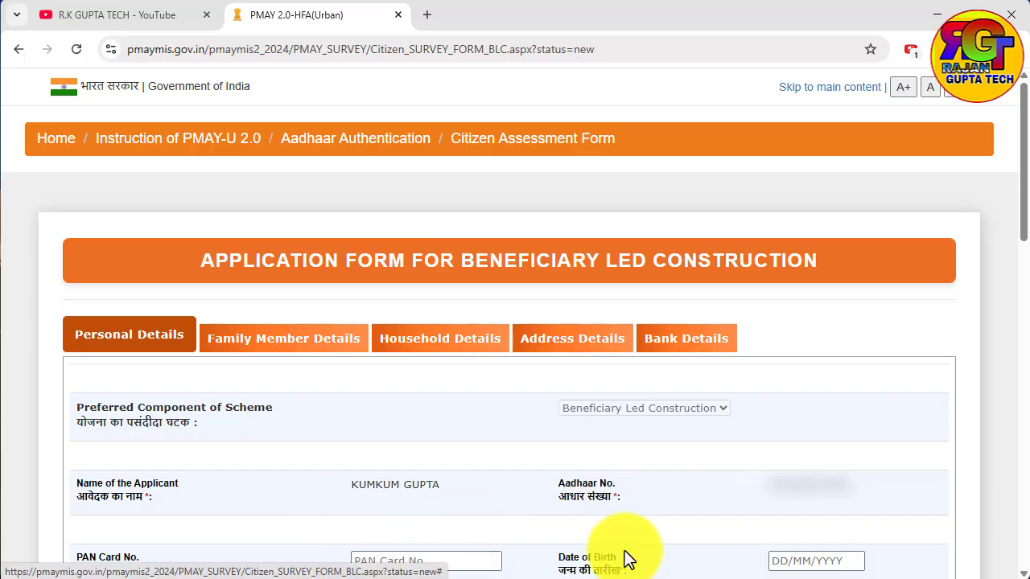
Step: Set the applicant's gender to Female/महिला and open the Marital Status dropdown
scroll(627, 559, down, 5)
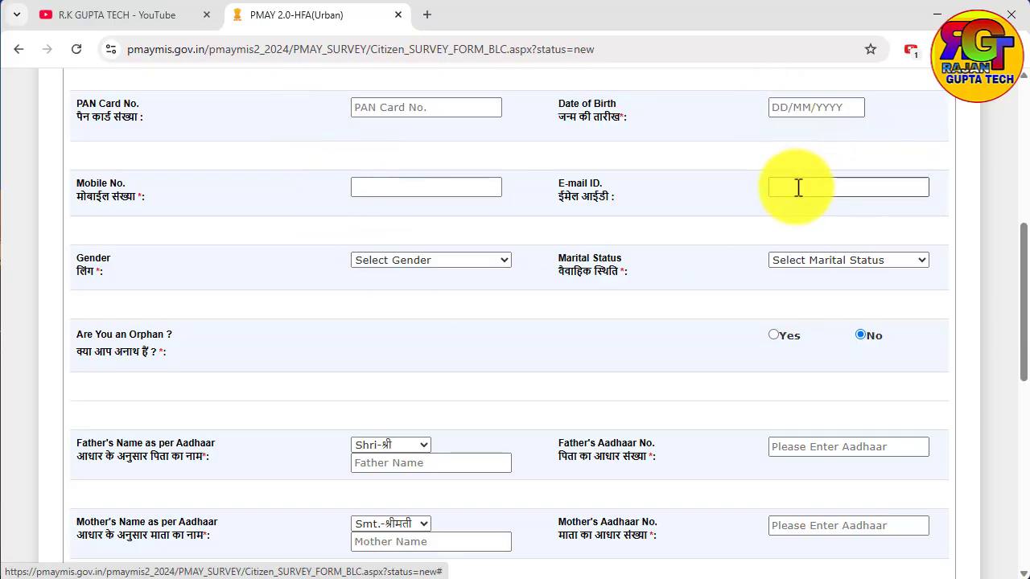
click(411, 260)
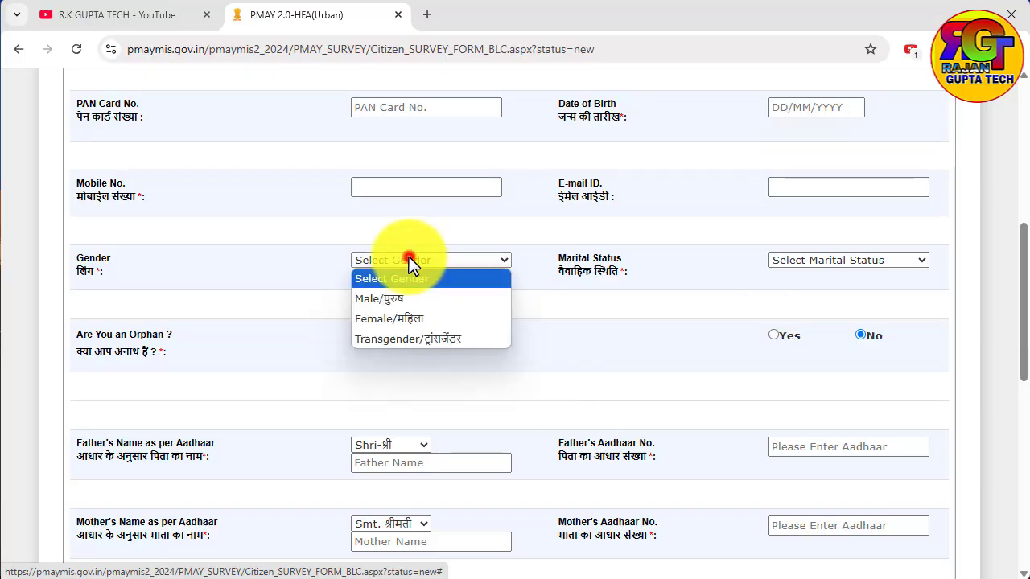
click(371, 315)
scroll(370, 315, down, 4)
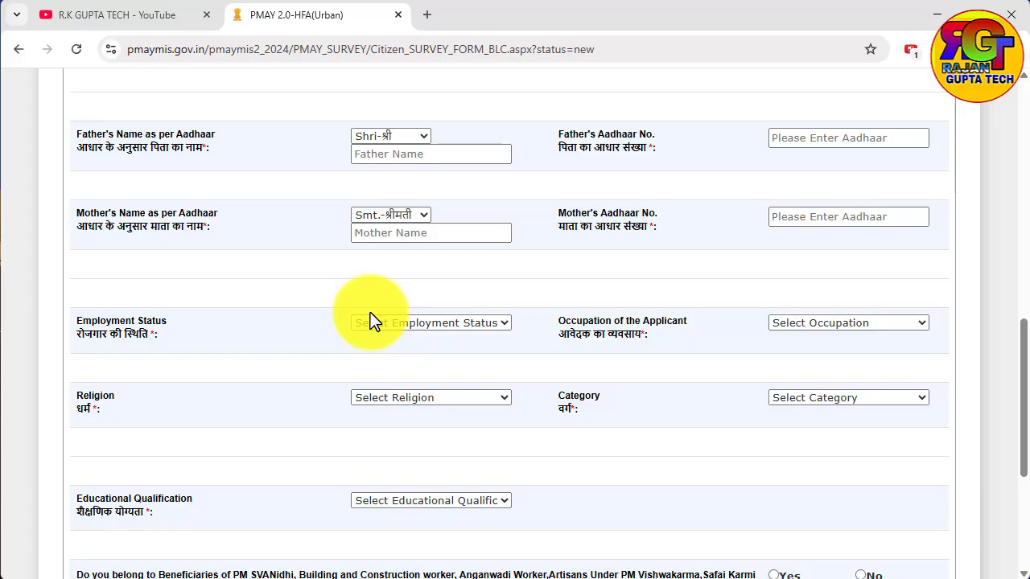
scroll(370, 317, up, 2)
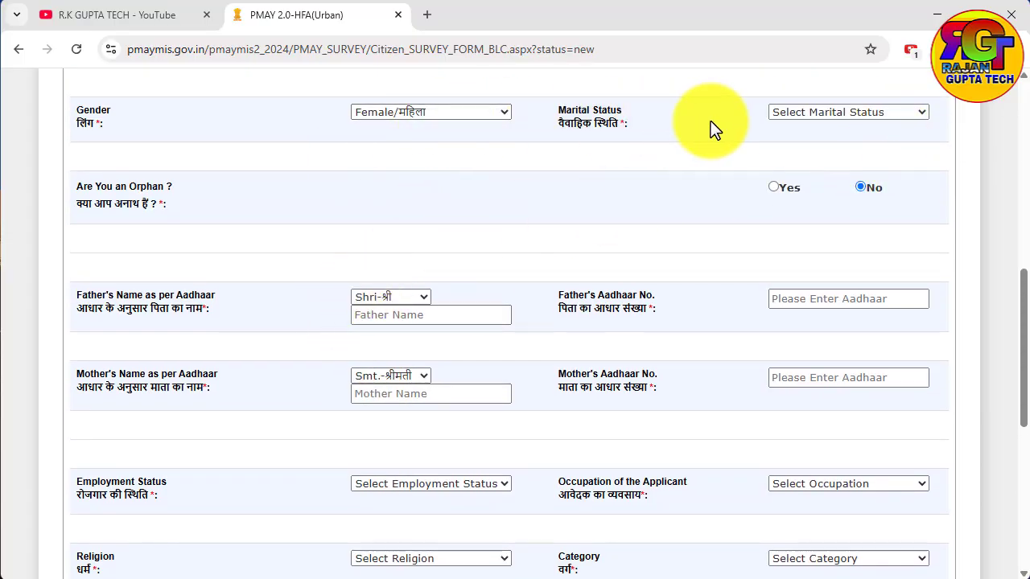
click(803, 113)
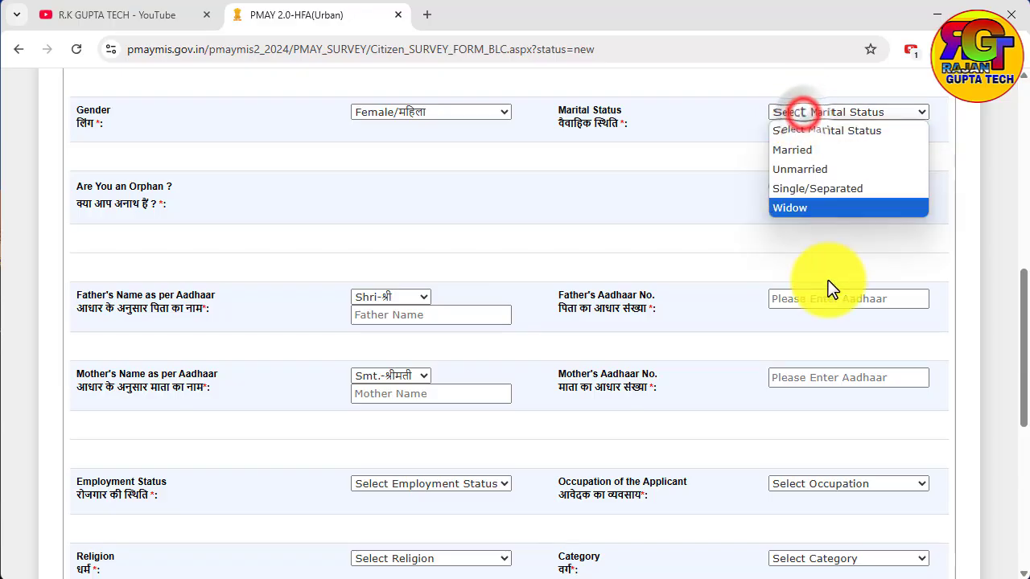
Step: Set marital status to Married and employment status to Not Employed
click(794, 152)
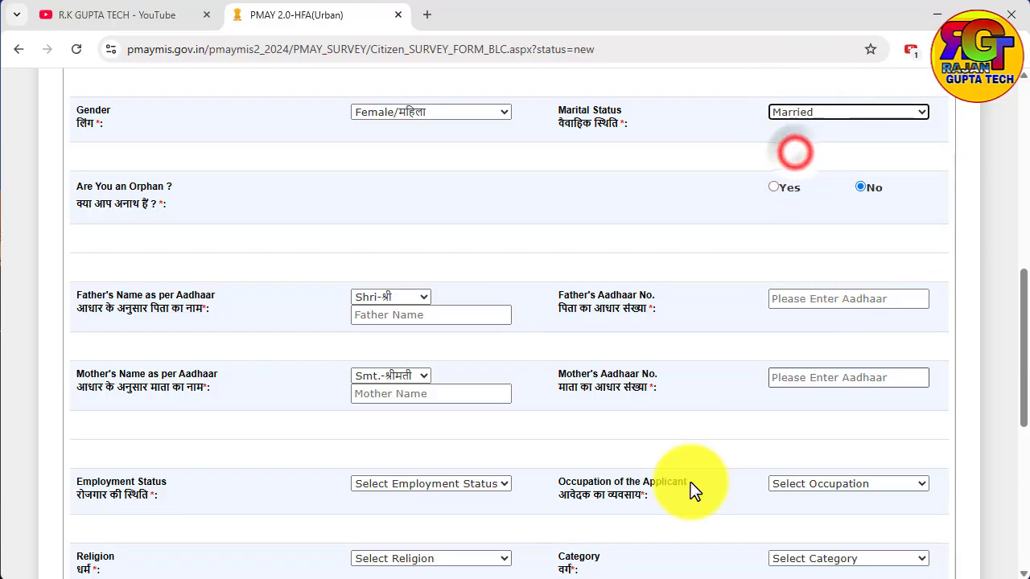
scroll(690, 482, down, 3)
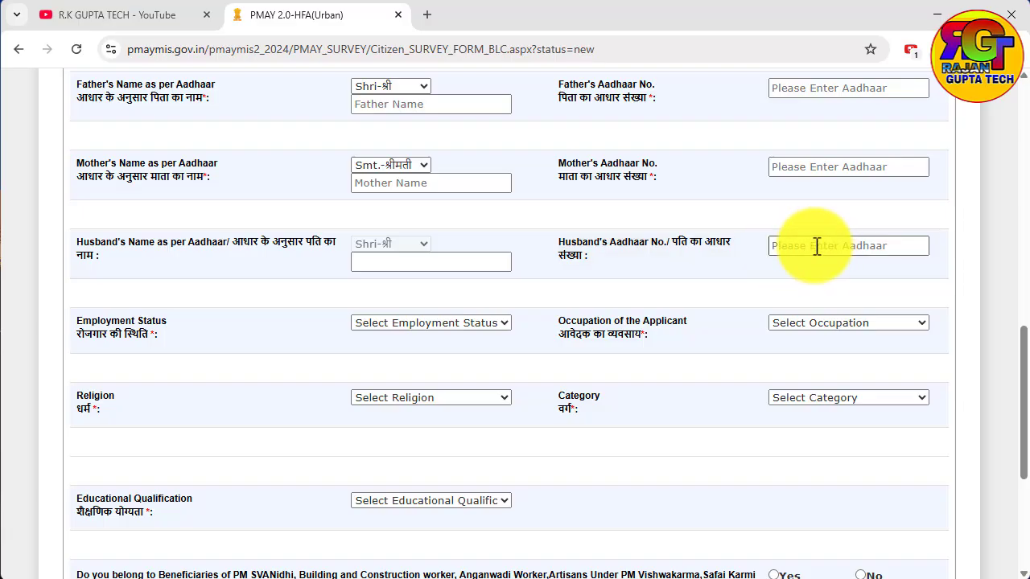
scroll(287, 361, down, 1)
click(394, 243)
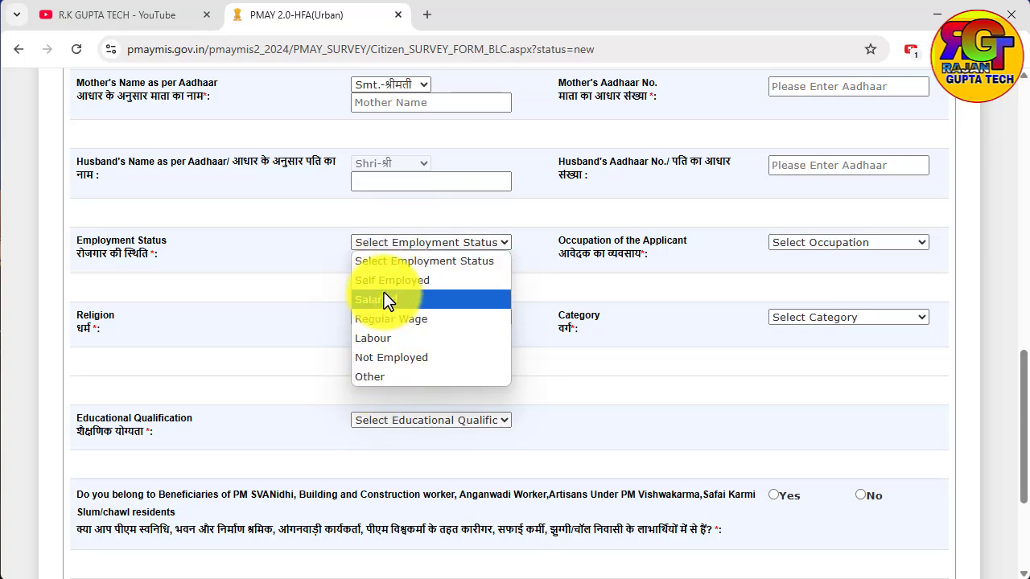
click(370, 359)
scroll(370, 360, down, 1)
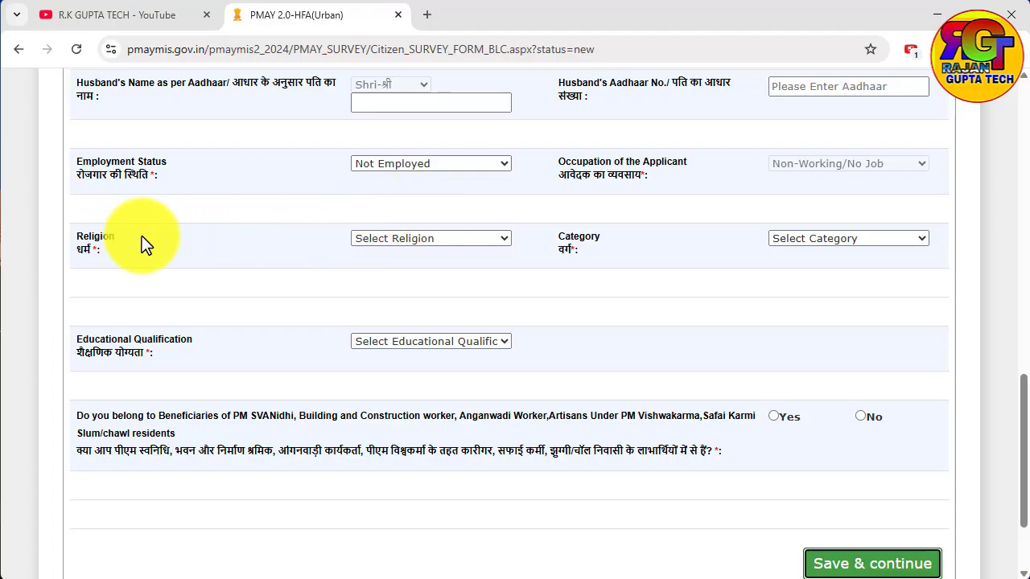
Step: Set religion Hindu, category OBC, education No Education, and save the personal details
click(374, 241)
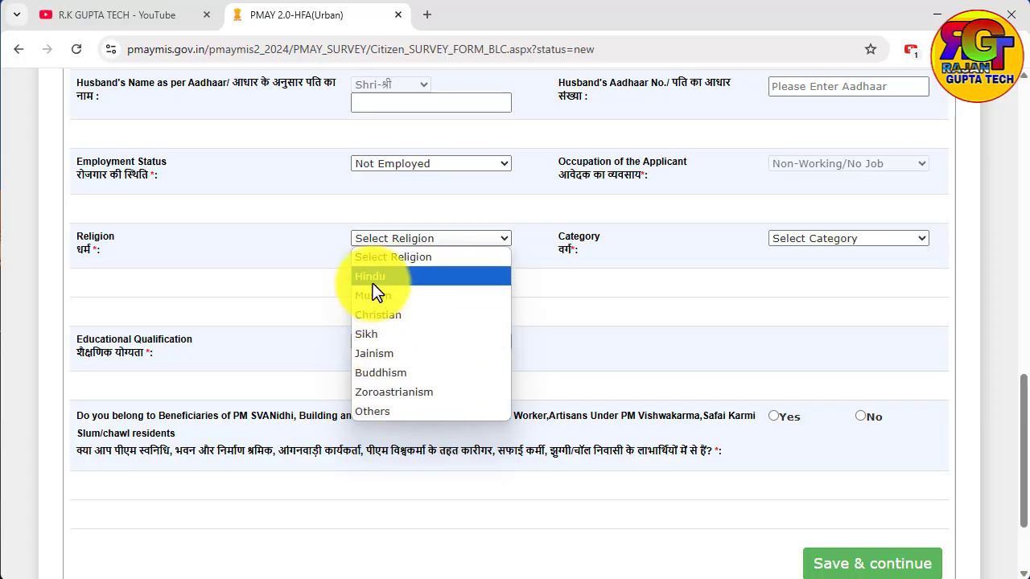
click(395, 282)
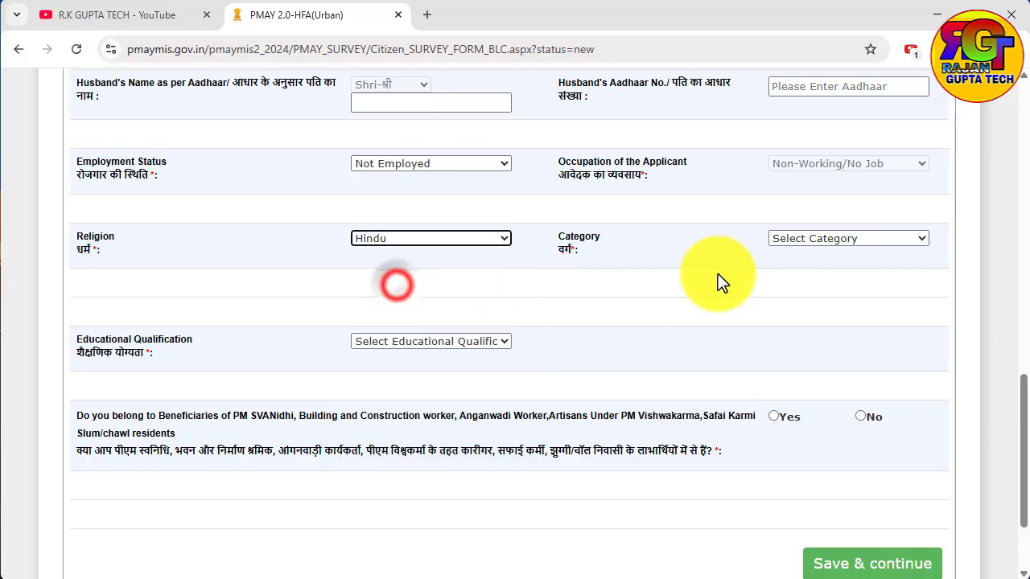
click(829, 245)
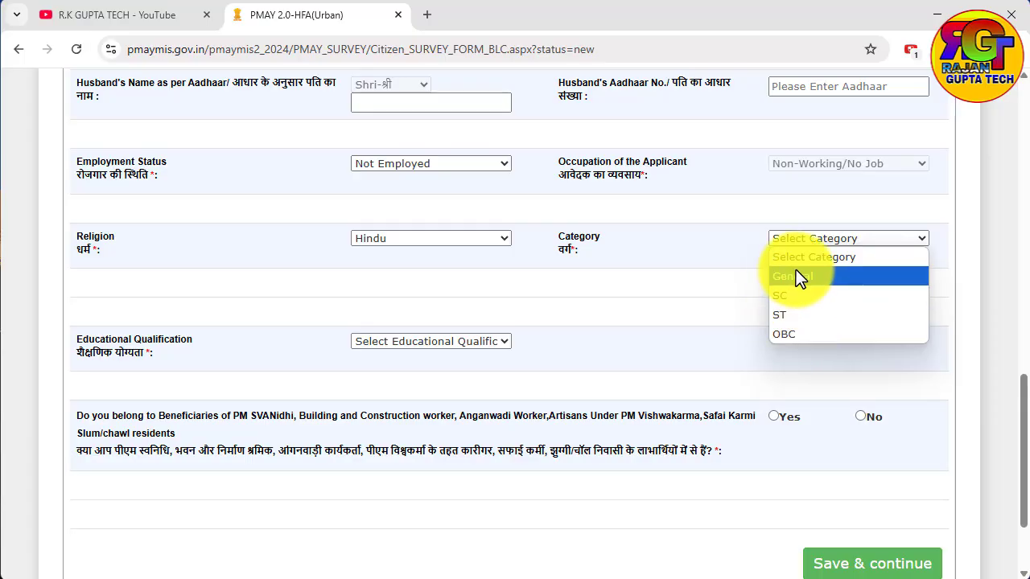
click(793, 330)
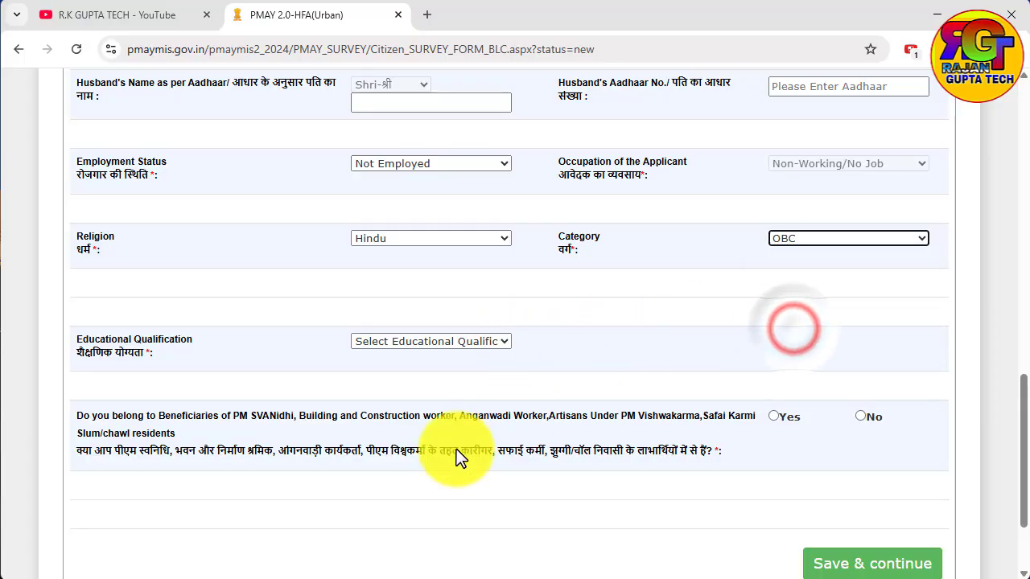
click(483, 341)
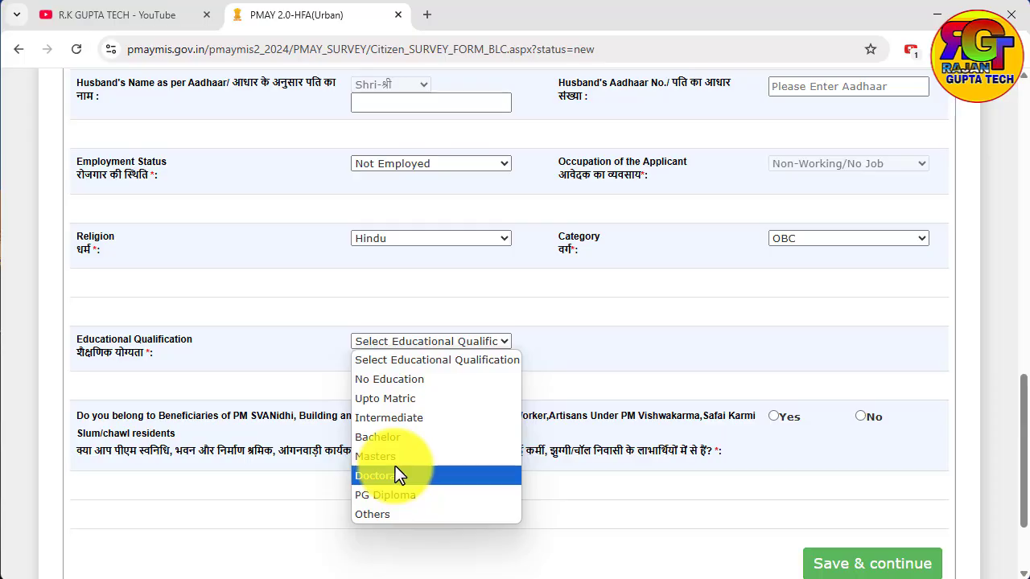
click(388, 379)
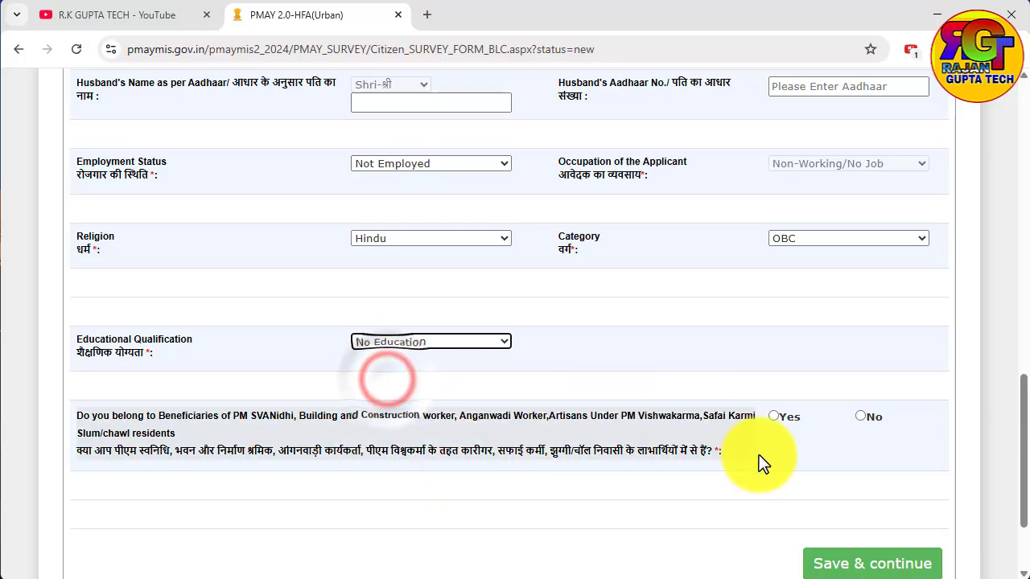
scroll(796, 458, down, 2)
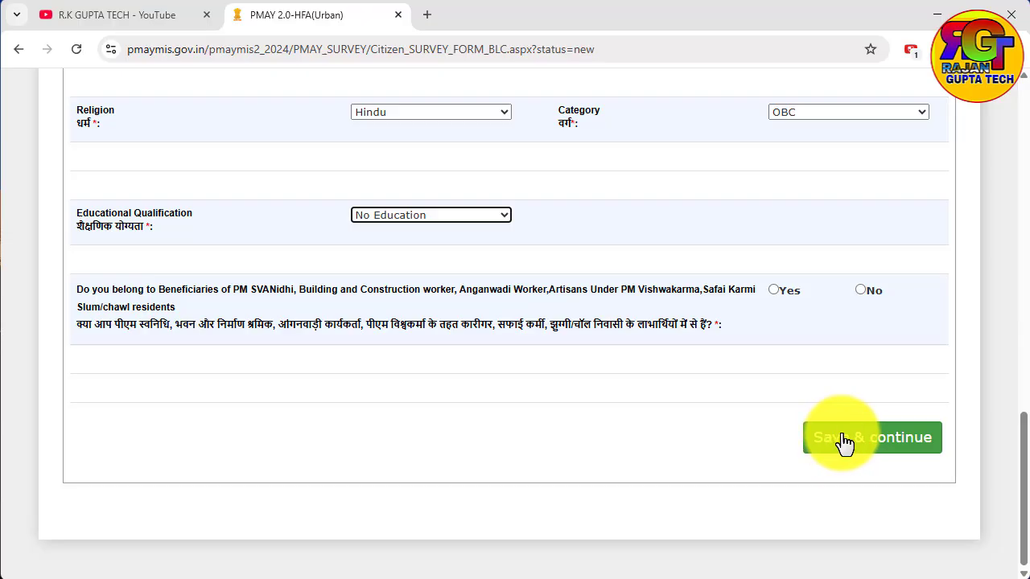
click(843, 455)
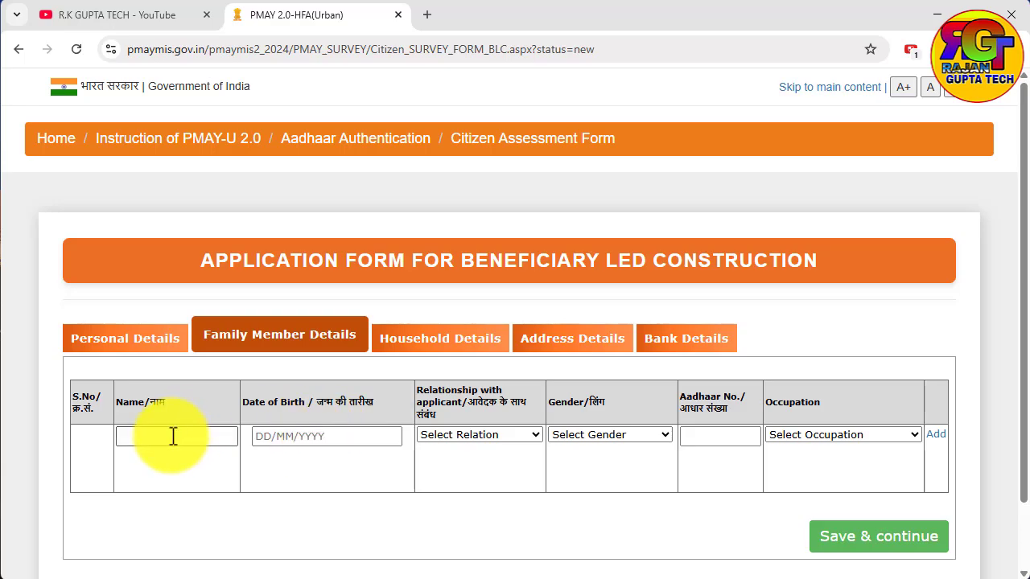
Step: Set the first family member's relationship to Husband and gender to Male, then save
click(456, 438)
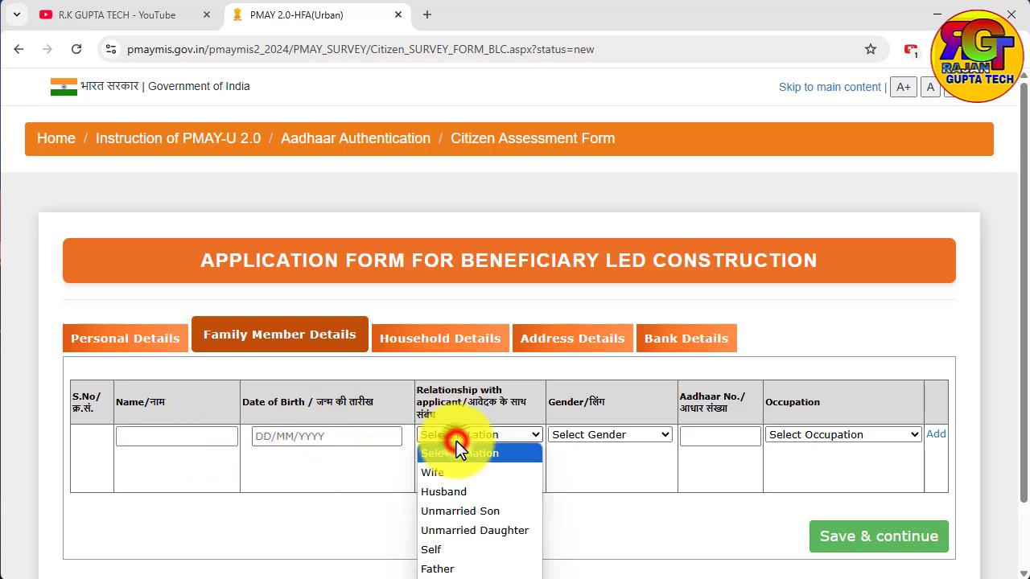
click(430, 492)
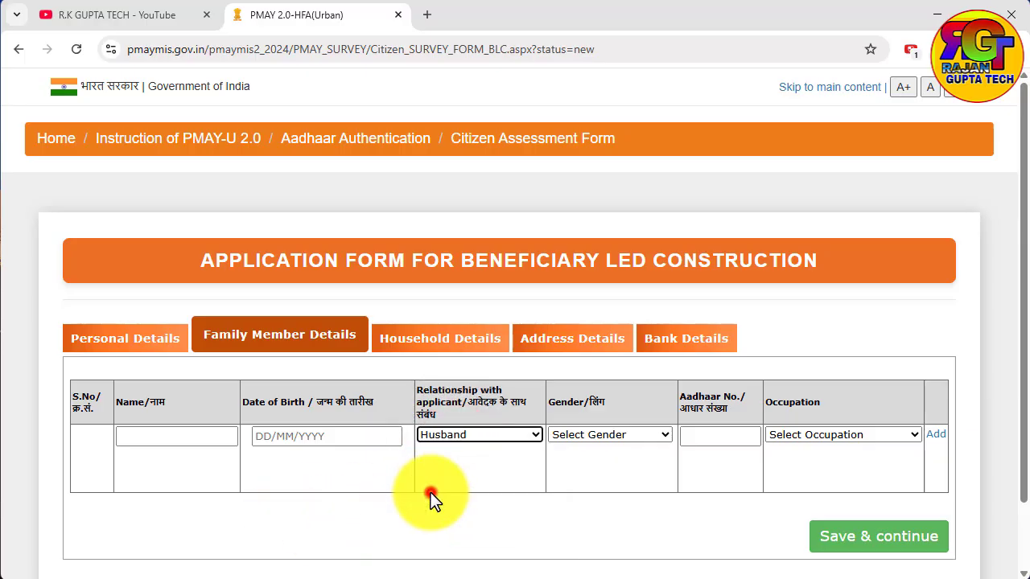
click(593, 435)
click(584, 472)
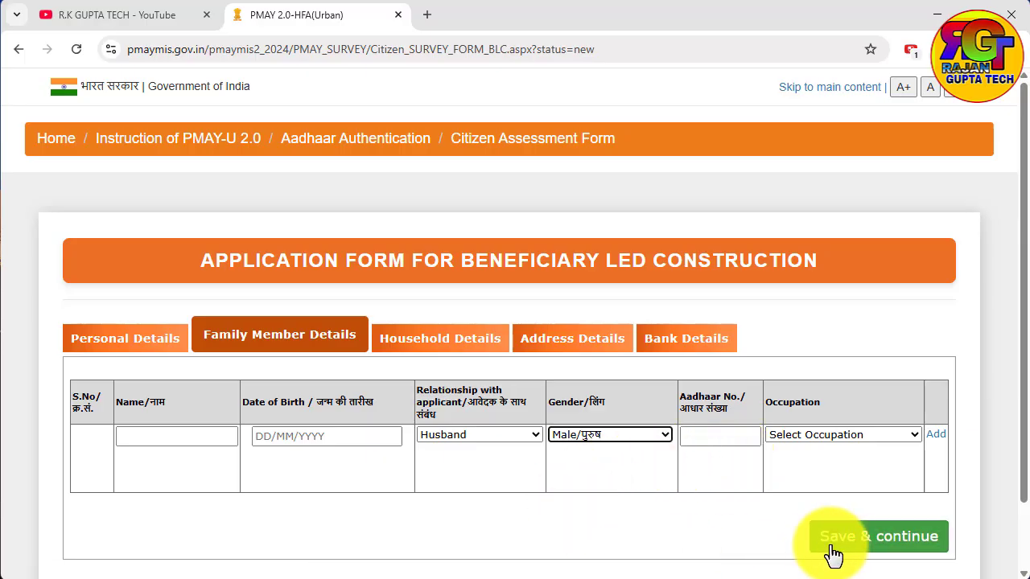
click(849, 568)
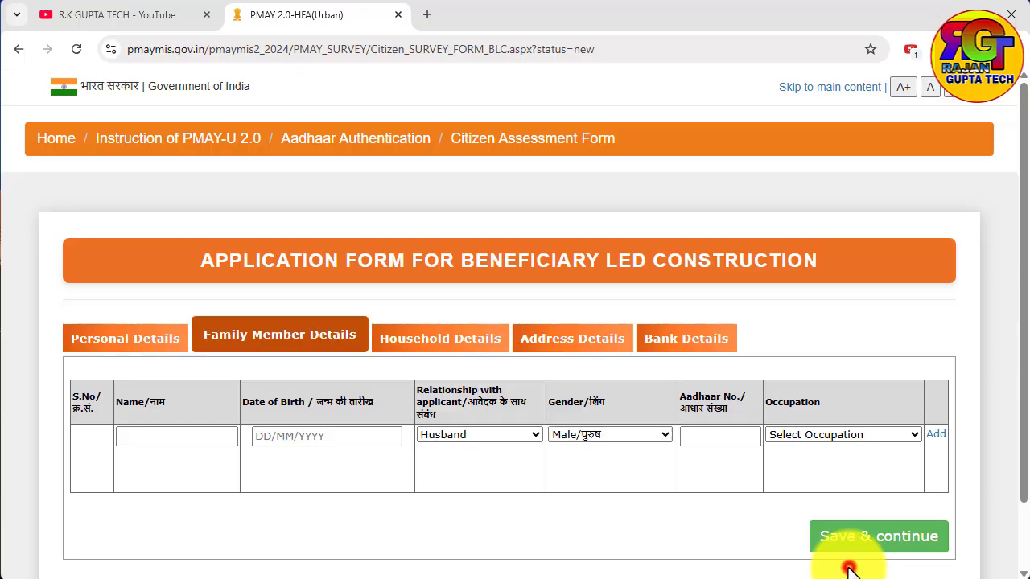
Step: Choose More than 10 Years for years of stay and save the household details
scroll(443, 410, down, 2)
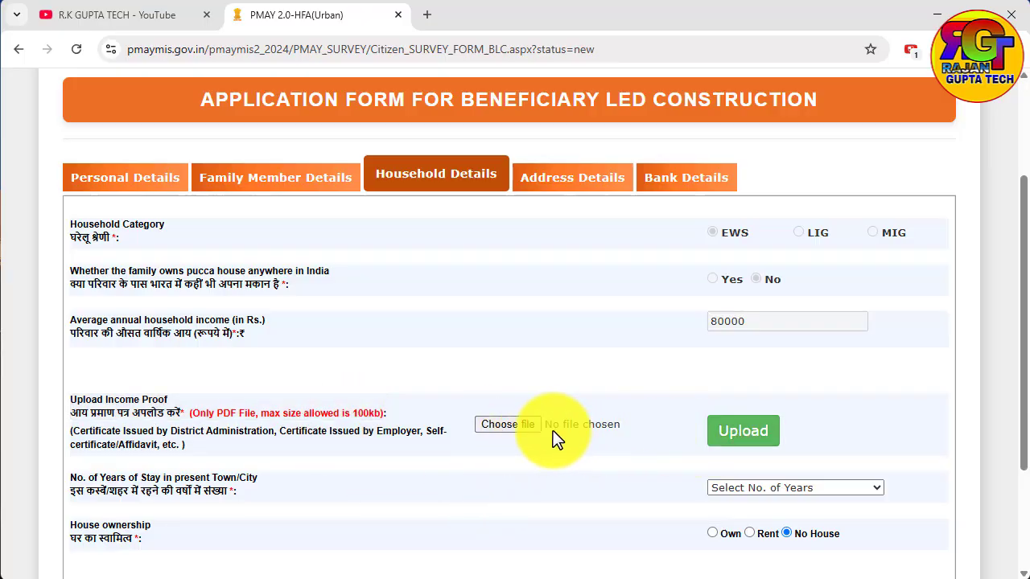
scroll(547, 450, down, 2)
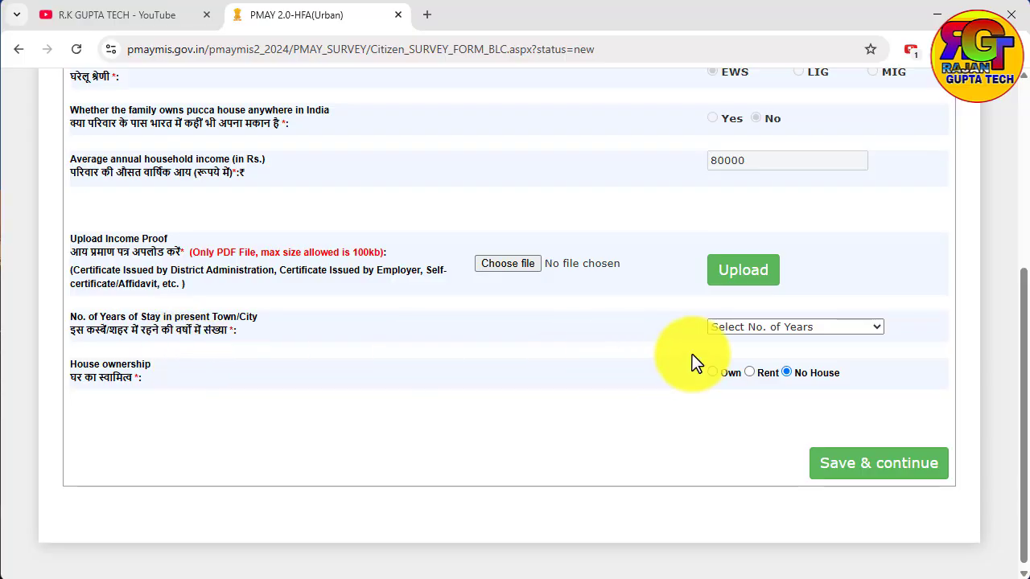
click(785, 326)
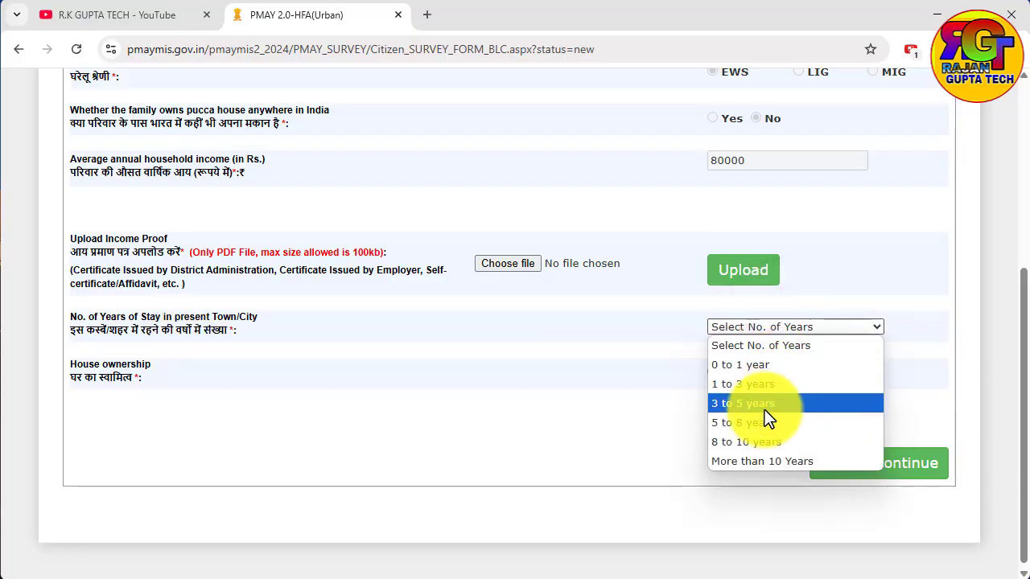
click(723, 459)
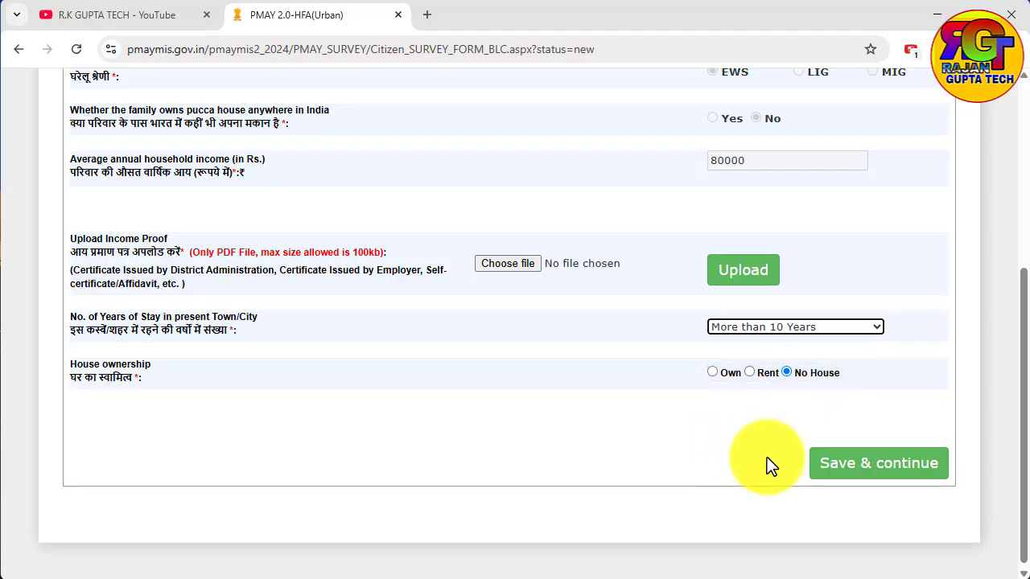
click(862, 479)
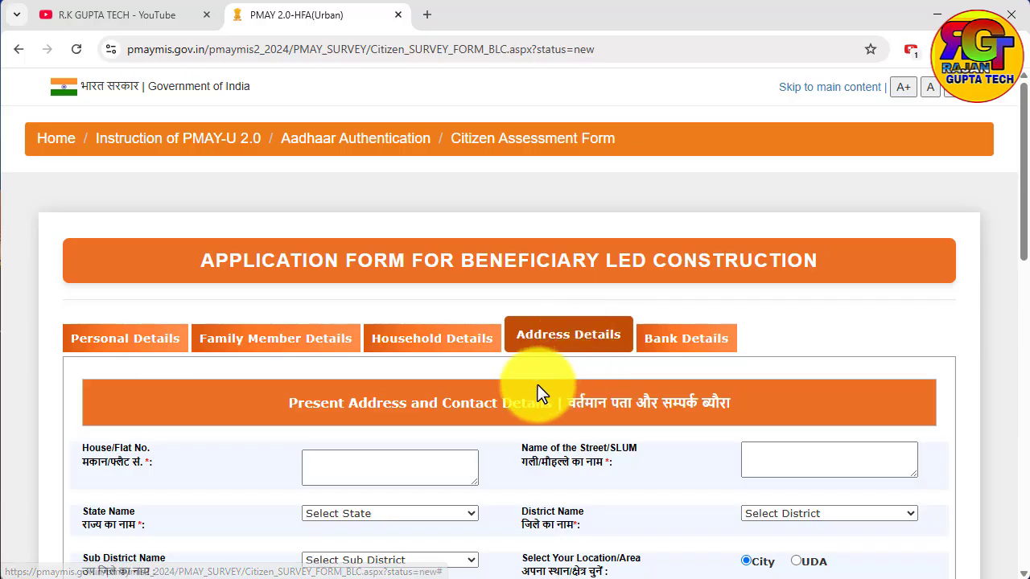
scroll(538, 394, down, 3)
scroll(536, 391, down, 1)
click(377, 415)
scroll(378, 404, up, 1)
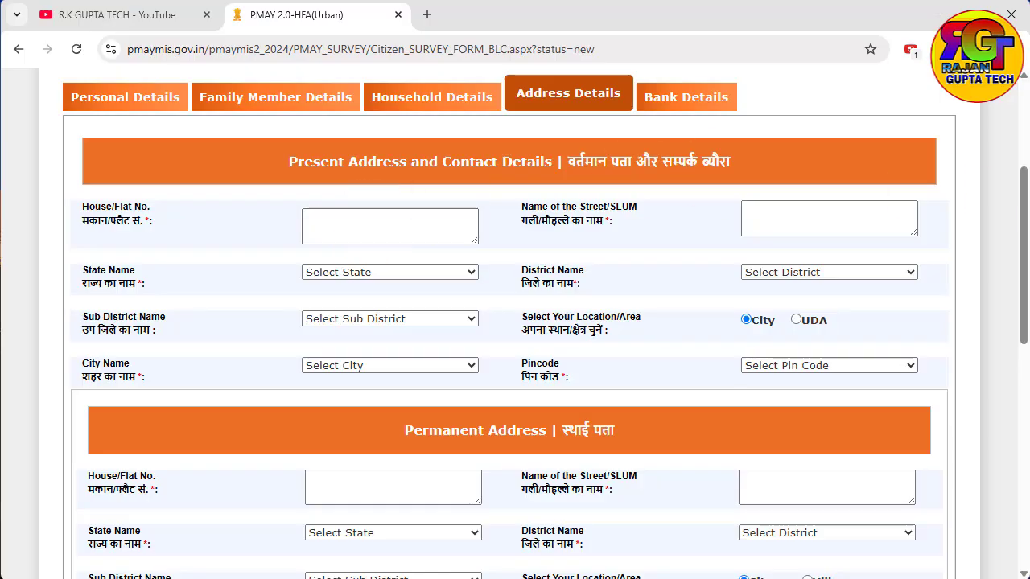
scroll(461, 272, down, 3)
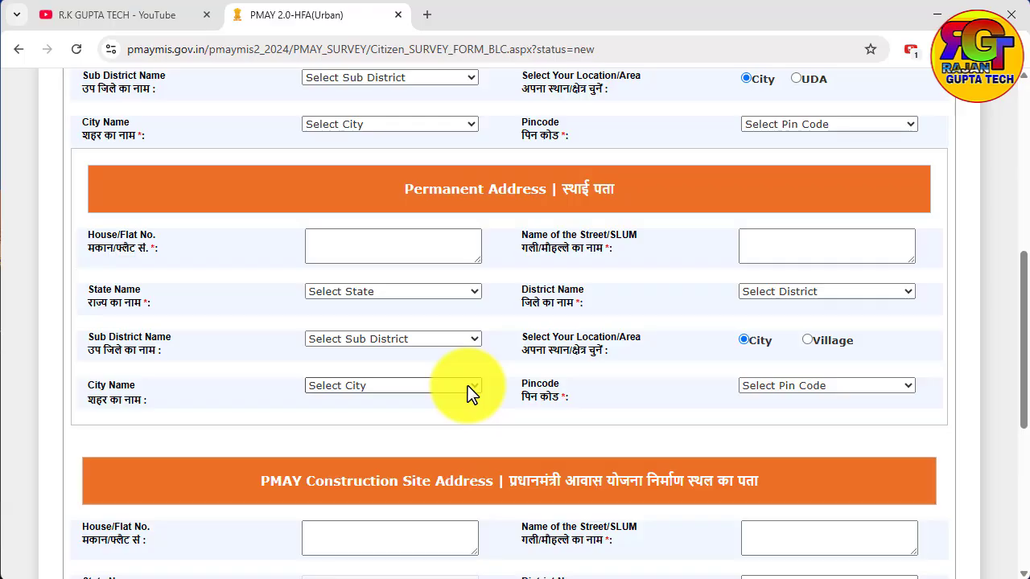
scroll(455, 407, down, 4)
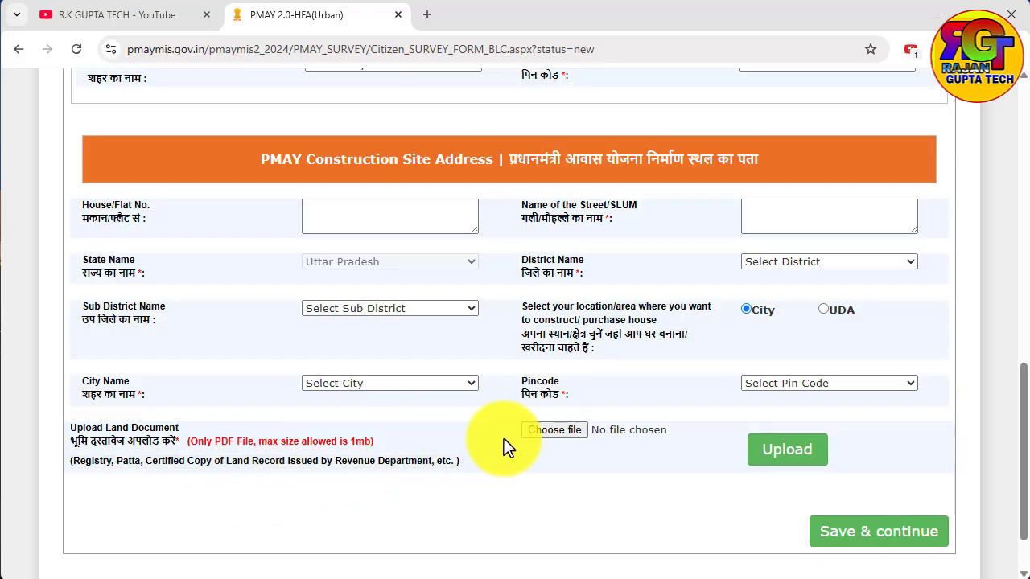
Step: Save the address details, then answer No to having availed other government scheme benefits in Bank Details
click(869, 544)
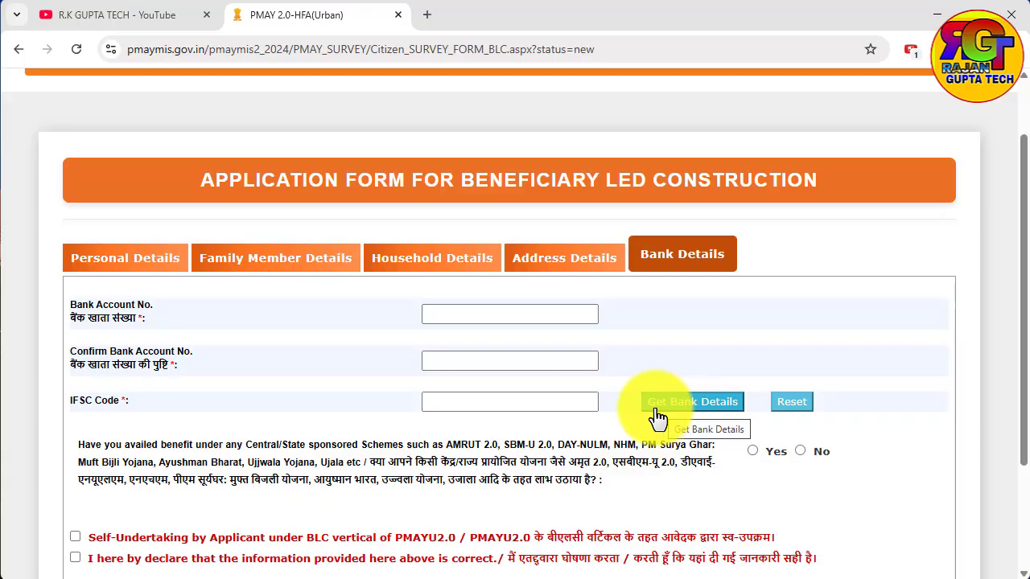
scroll(611, 412, down, 1)
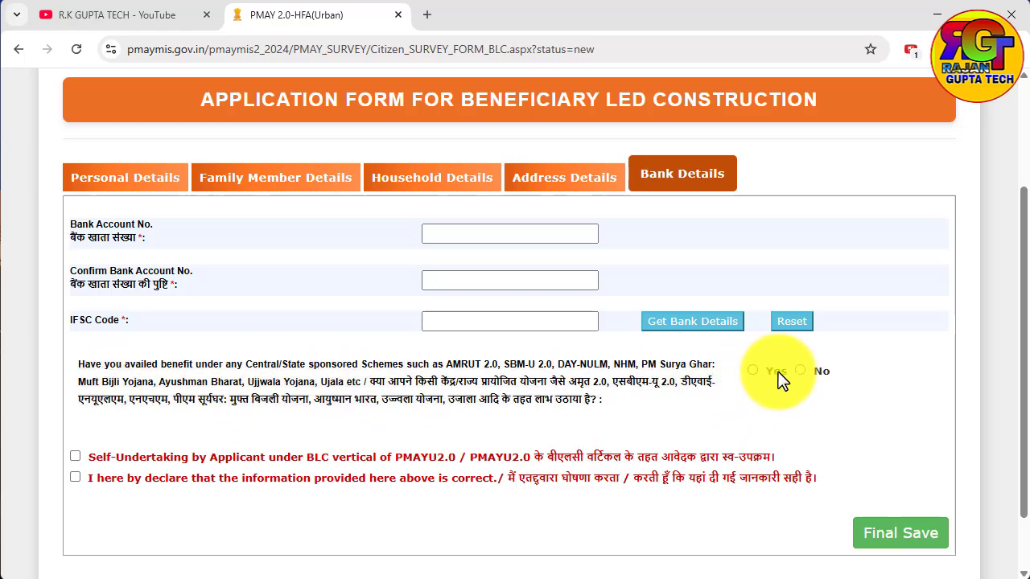
click(802, 370)
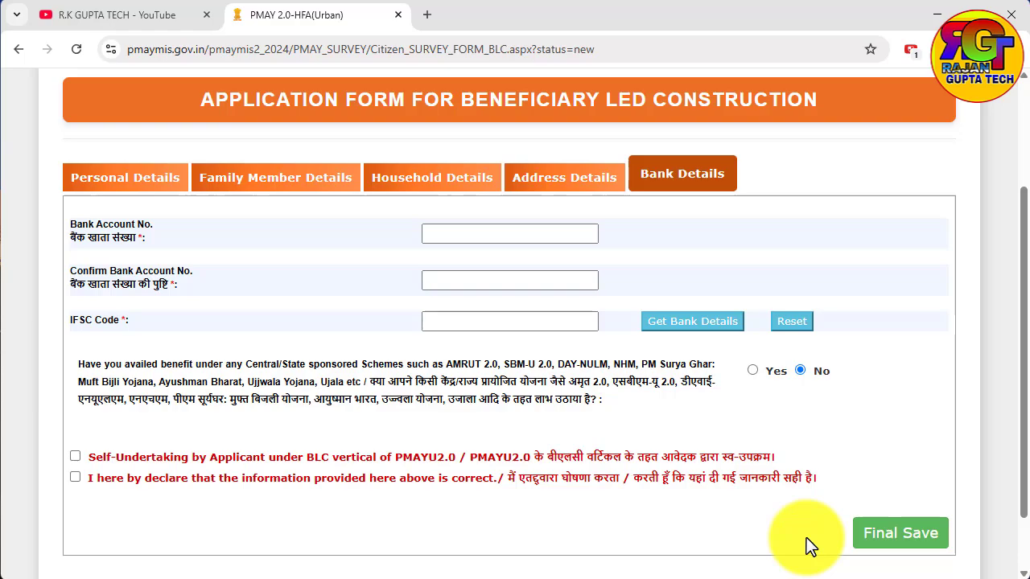
Step: Go back to the Address Details section, then return to the portal's home page via the Home breadcrumb
click(540, 179)
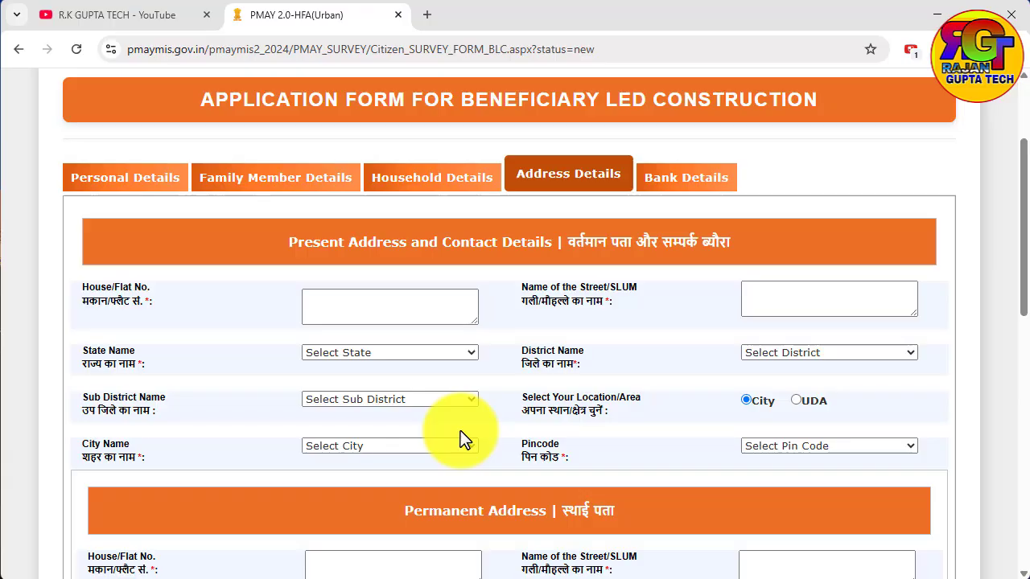
scroll(460, 430, up, 2)
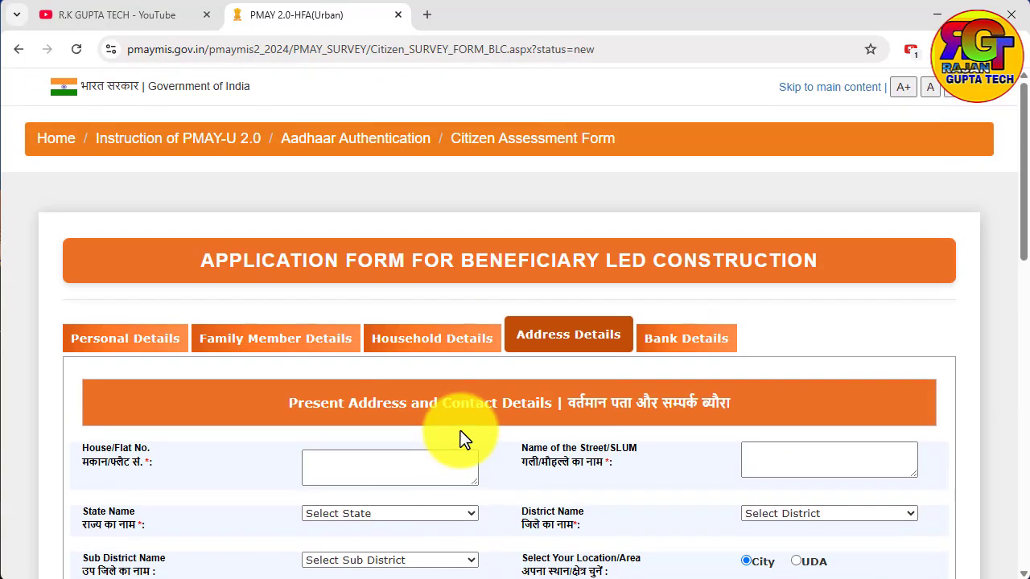
click(56, 139)
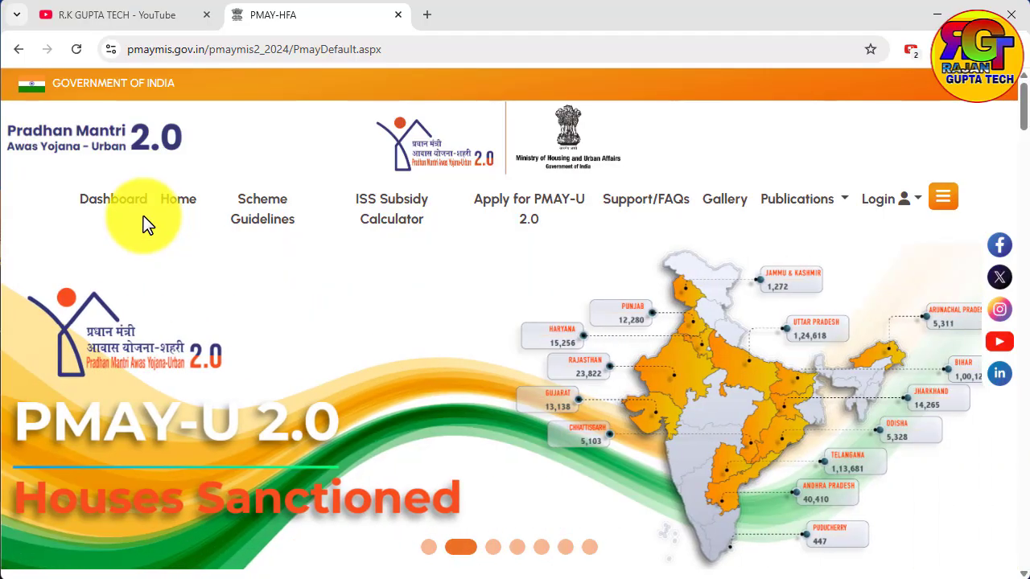
Step: Open the Applicant Login page from the Login menu, then switch to the YouTube channel tab
click(884, 199)
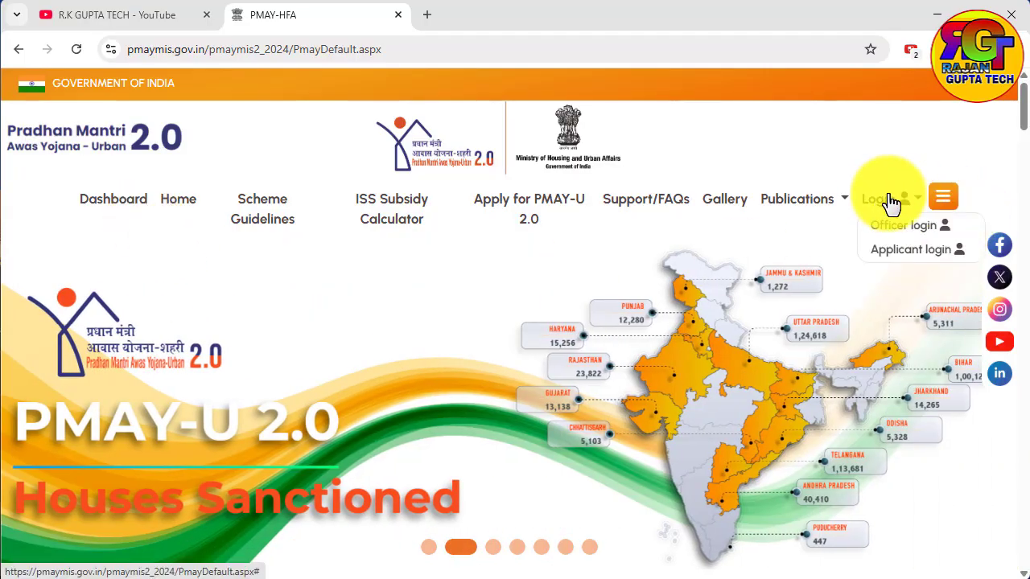
click(911, 254)
scroll(437, 418, down, 1)
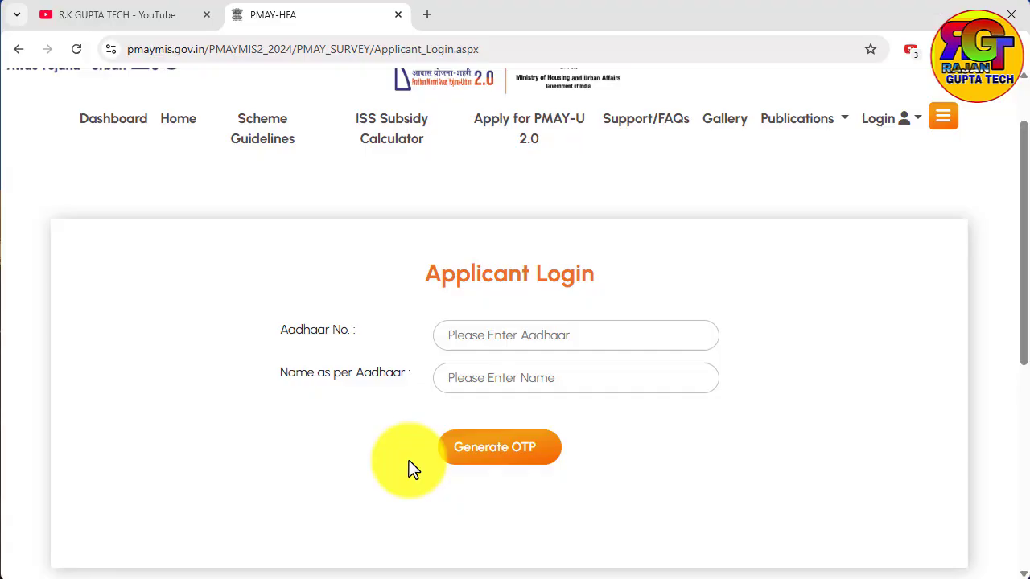
click(85, 26)
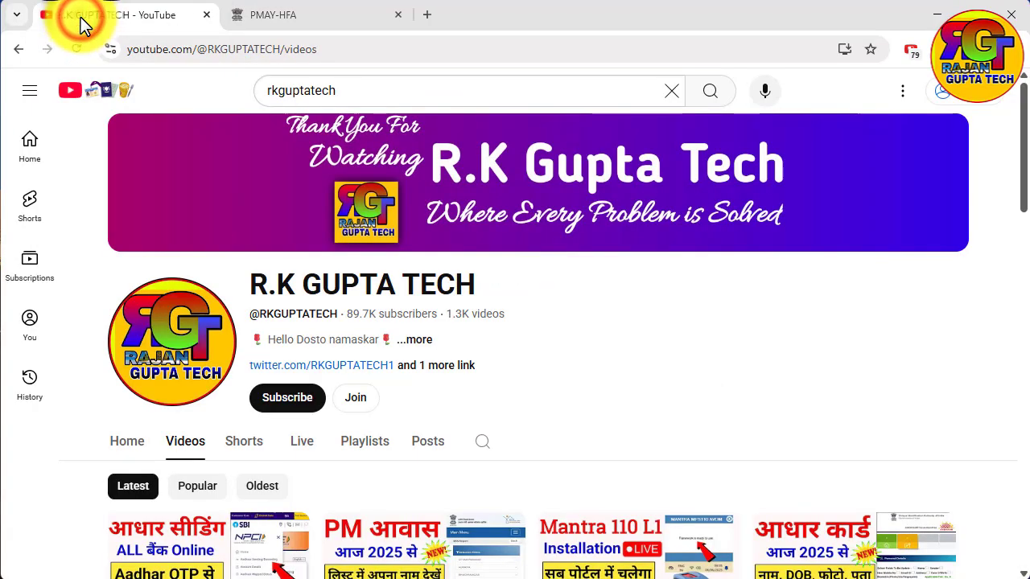